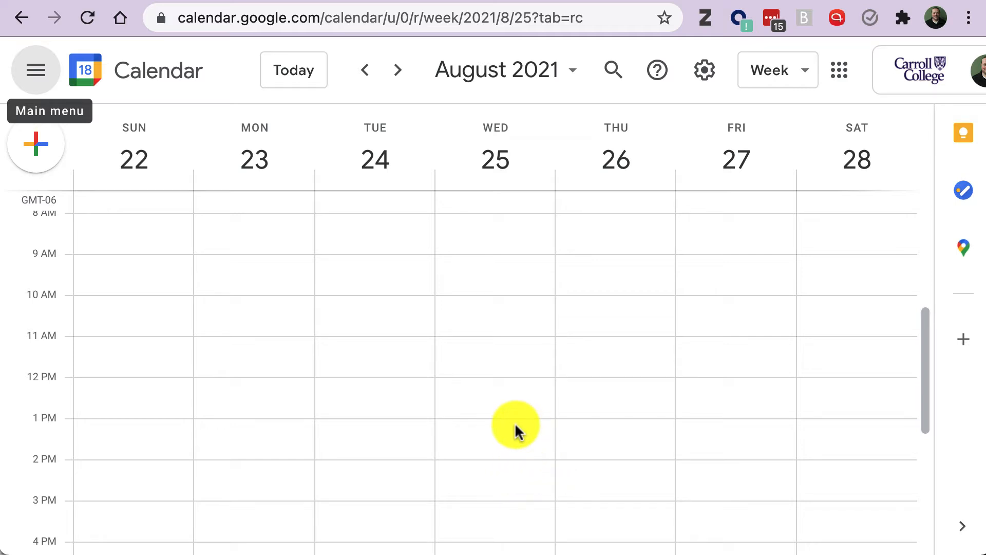
# Create an appointment-slots entry on Wednesday, August 25, 2021 starting at 11:00am, titled "Office Hours"
pyautogui.click(495, 340)
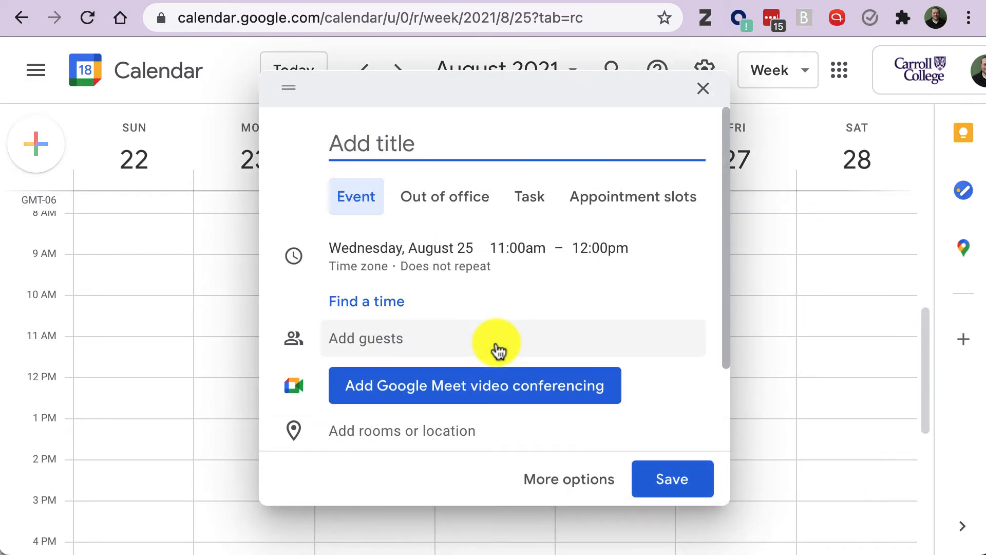
pyautogui.click(620, 205)
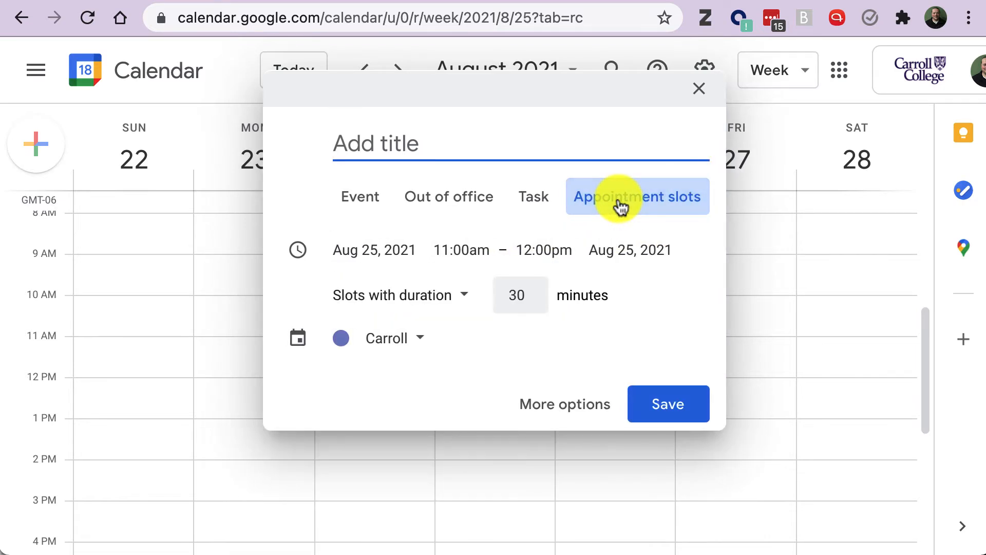
pyautogui.write('Off')
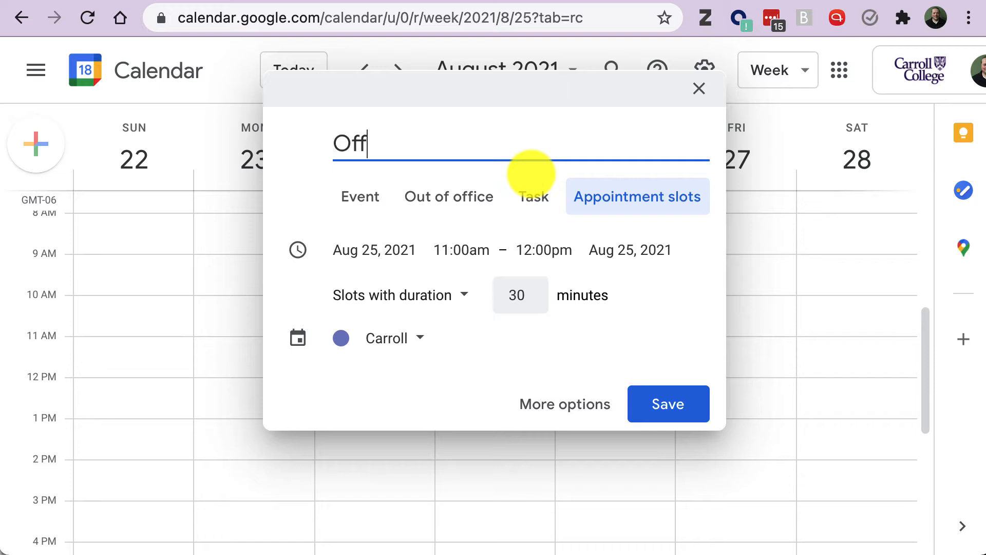
pyautogui.write('ice hours')
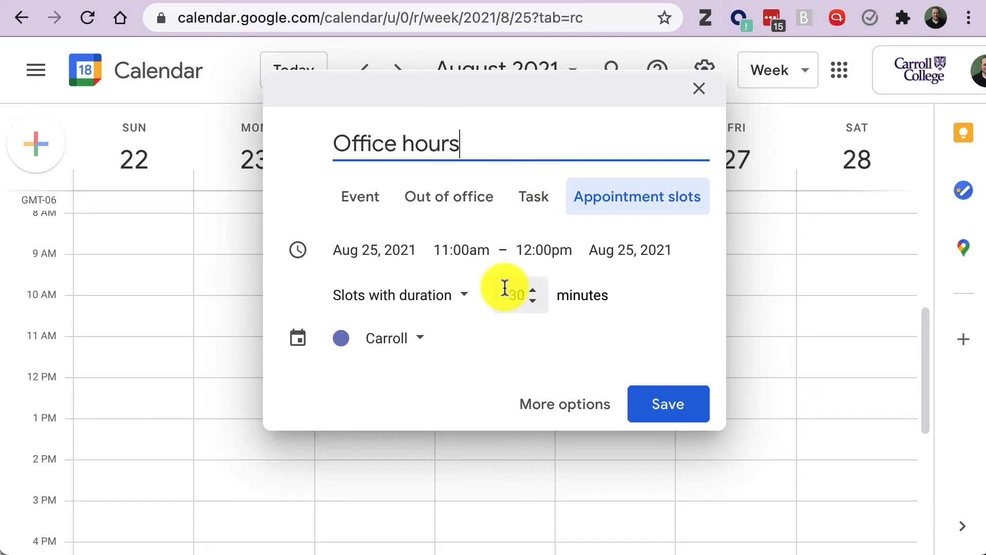
pyautogui.click(419, 142)
pyautogui.press('BackSpace')
pyautogui.press('BackSpace')
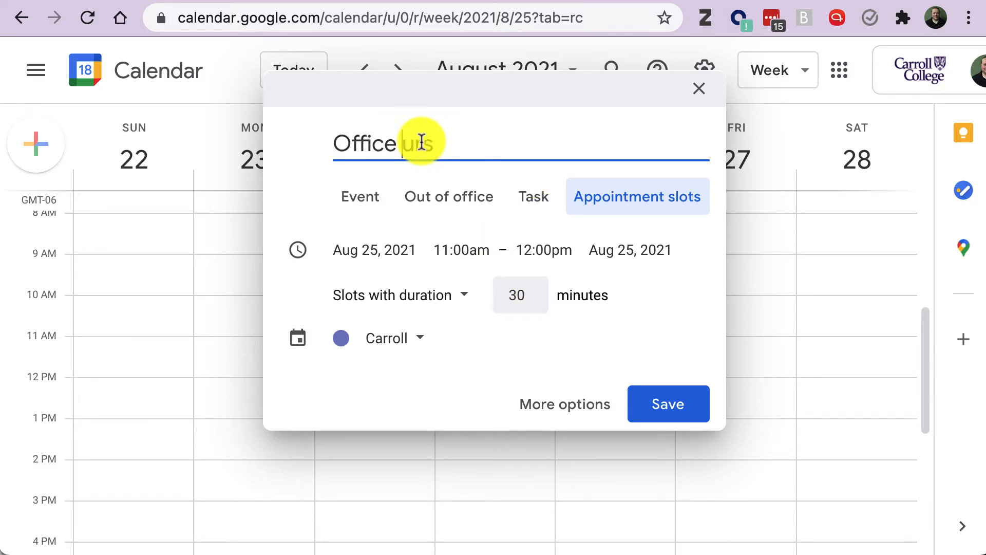
pyautogui.write('Ho')
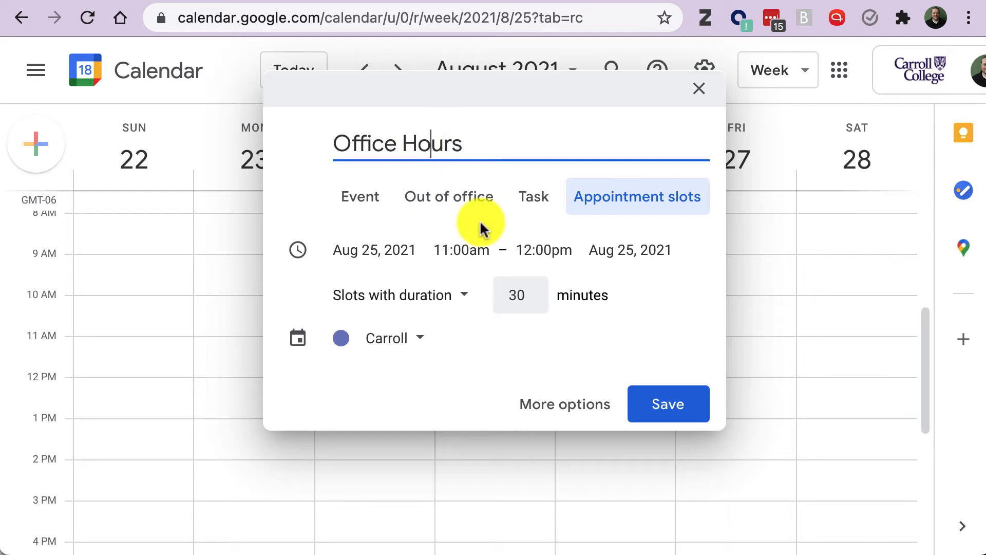
# Set the Office Hours end time to 1:00pm and the slot duration to 15 minutes
pyautogui.click(545, 252)
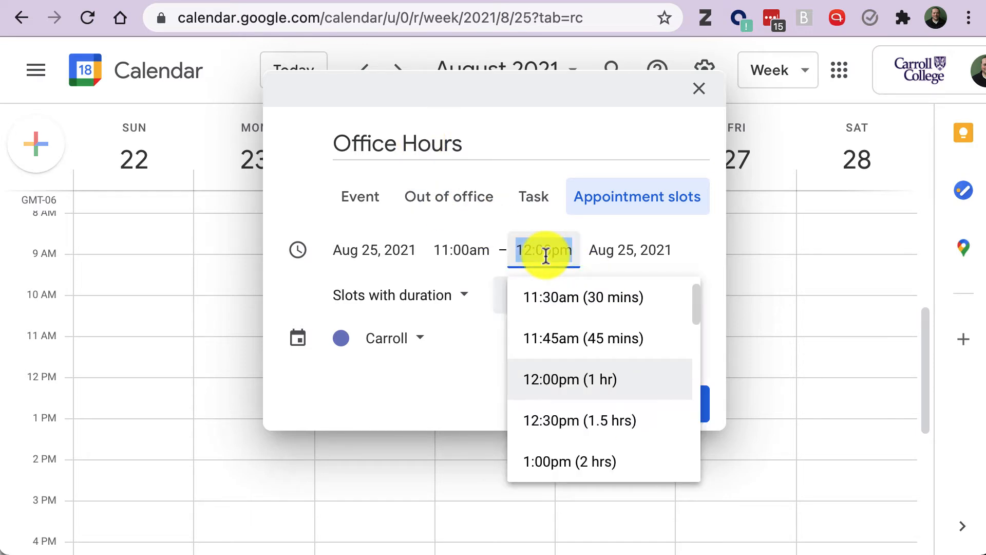
pyautogui.click(557, 461)
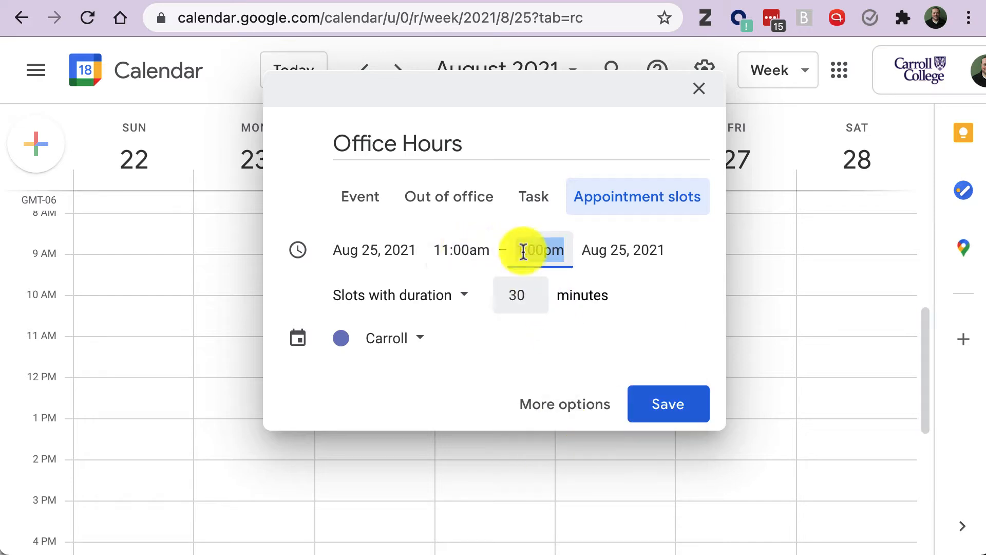
pyautogui.click(533, 302)
pyautogui.click(534, 302)
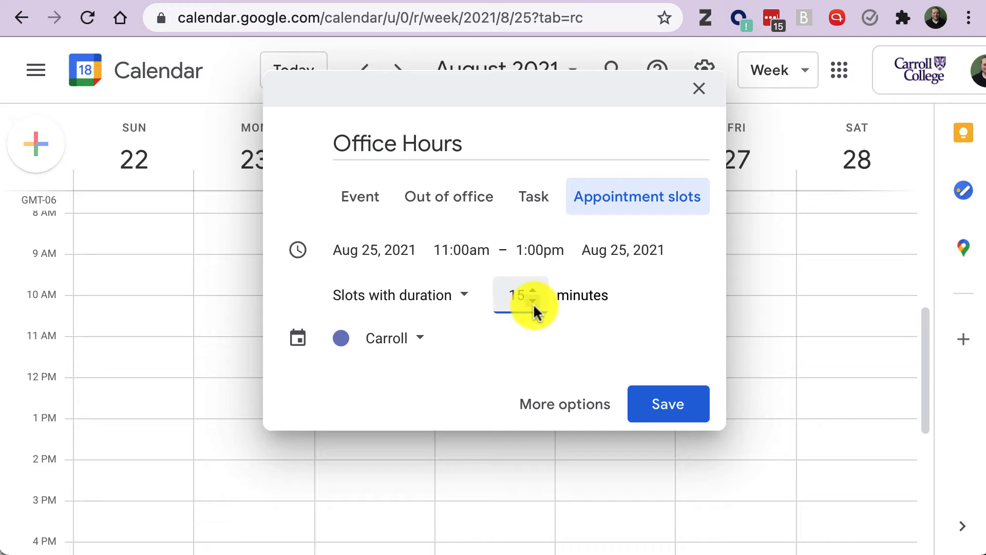
# In the full event options, set a custom recurrence every week on Monday and Wednesday, ending on Dec 8, 2021
pyautogui.click(571, 406)
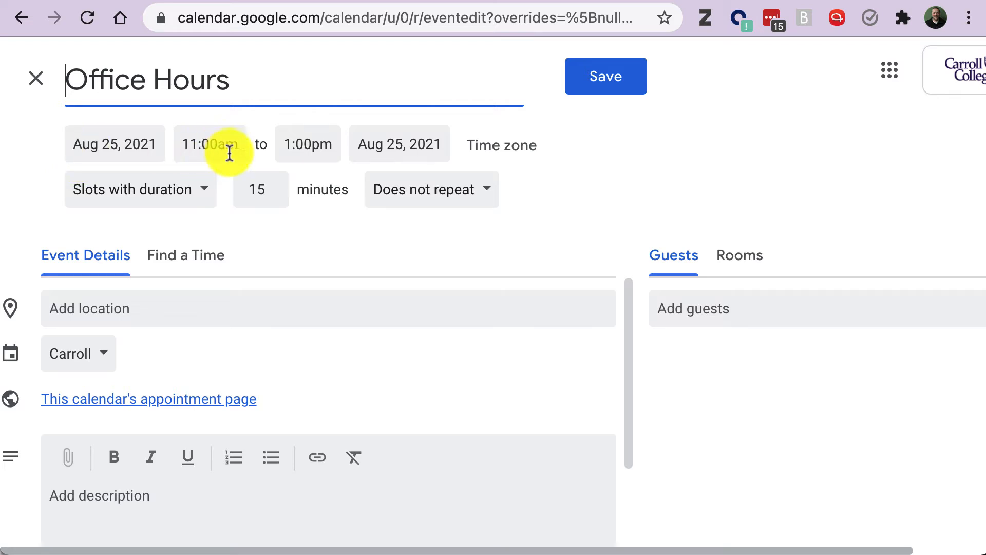
pyautogui.click(434, 199)
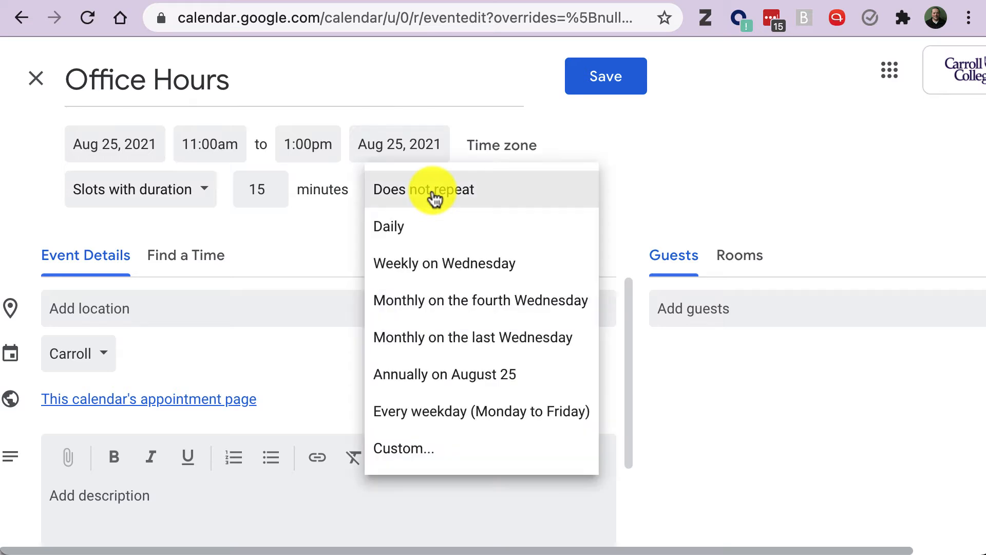
pyautogui.click(413, 447)
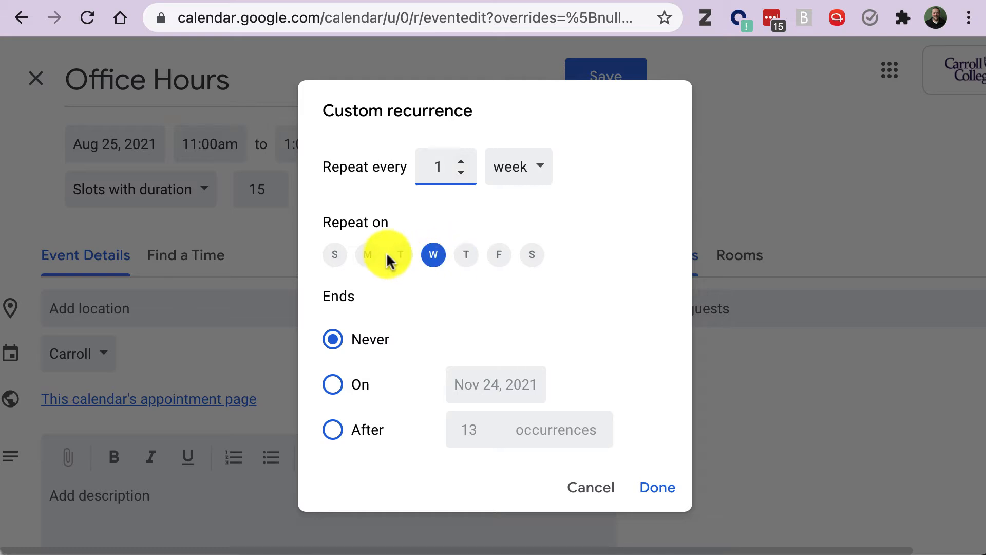
pyautogui.click(373, 261)
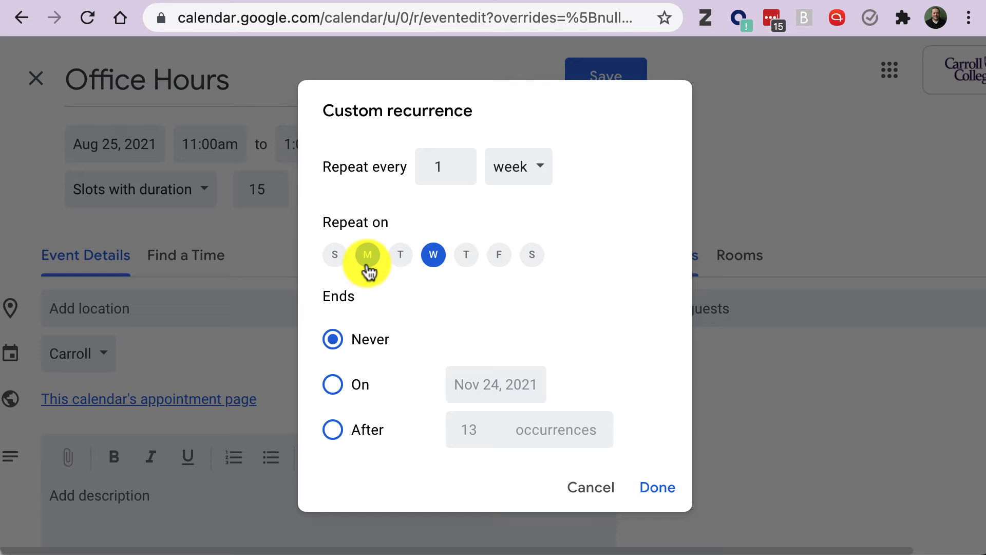
pyautogui.click(339, 390)
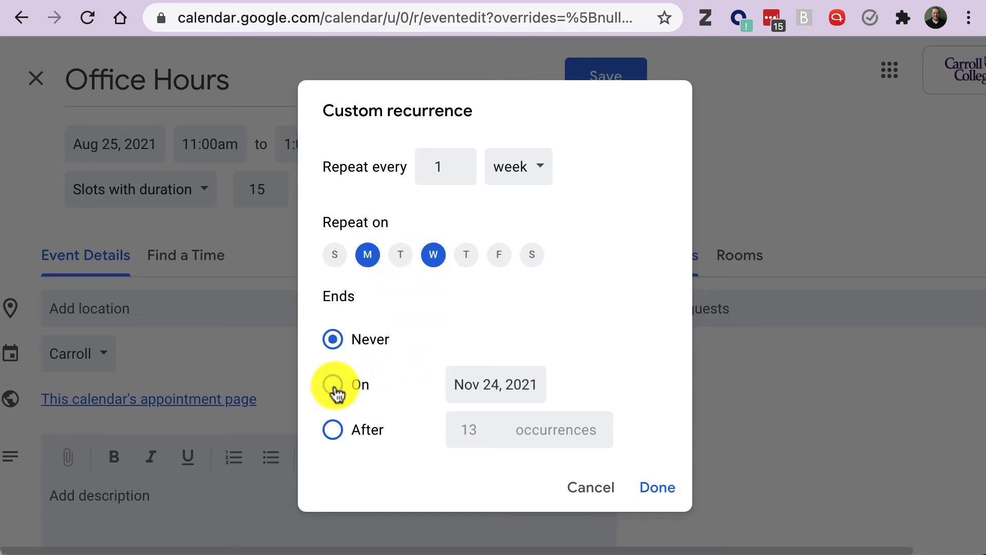
pyautogui.click(460, 382)
pyautogui.click(705, 154)
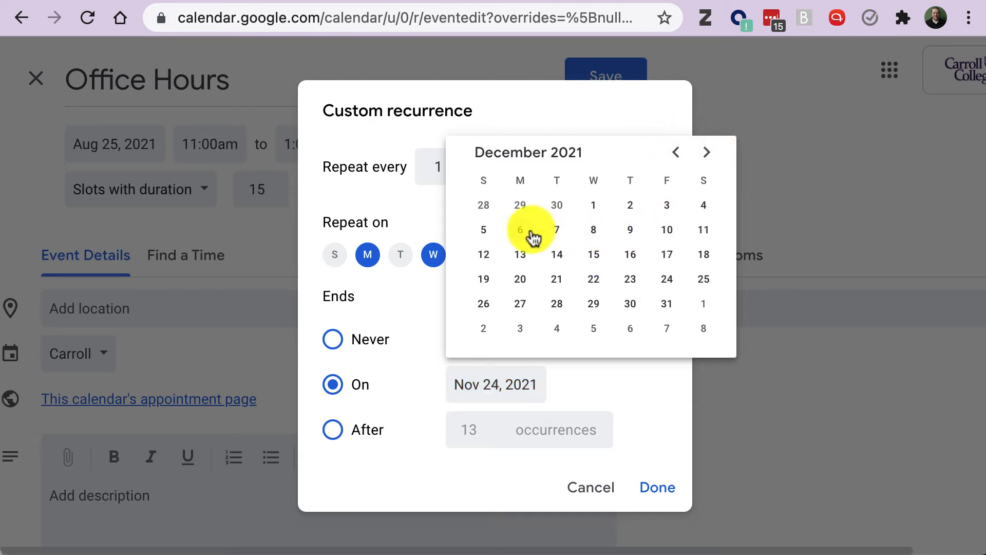
pyautogui.click(593, 229)
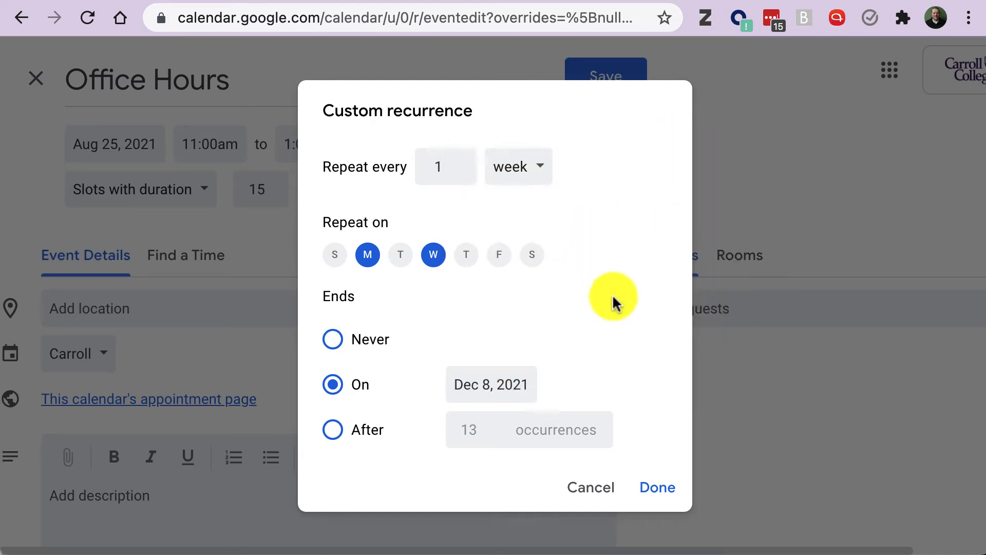
pyautogui.click(648, 483)
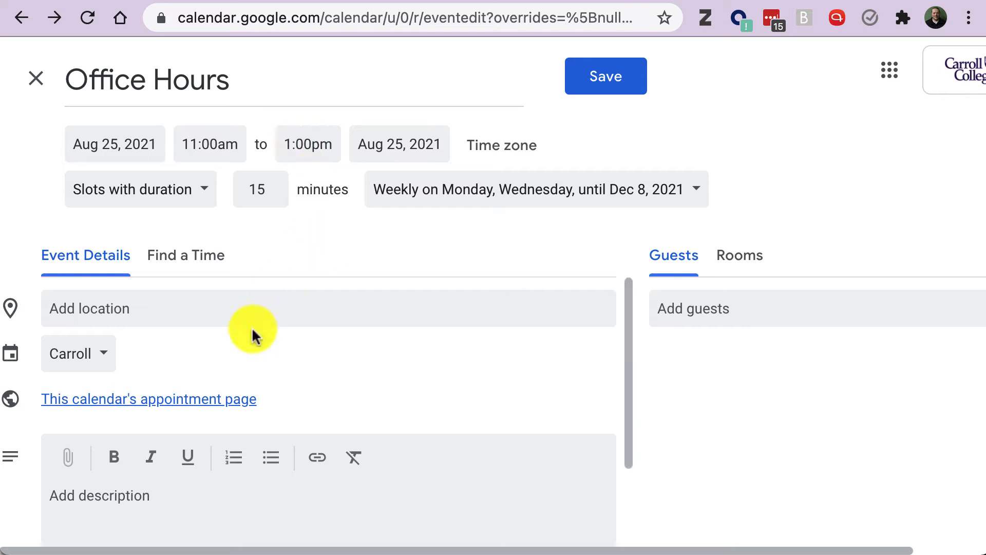
# Set the location to "carroll.zoom.us / Office Simperman 231 by Appointment" and save the Office Hours event
pyautogui.click(243, 313)
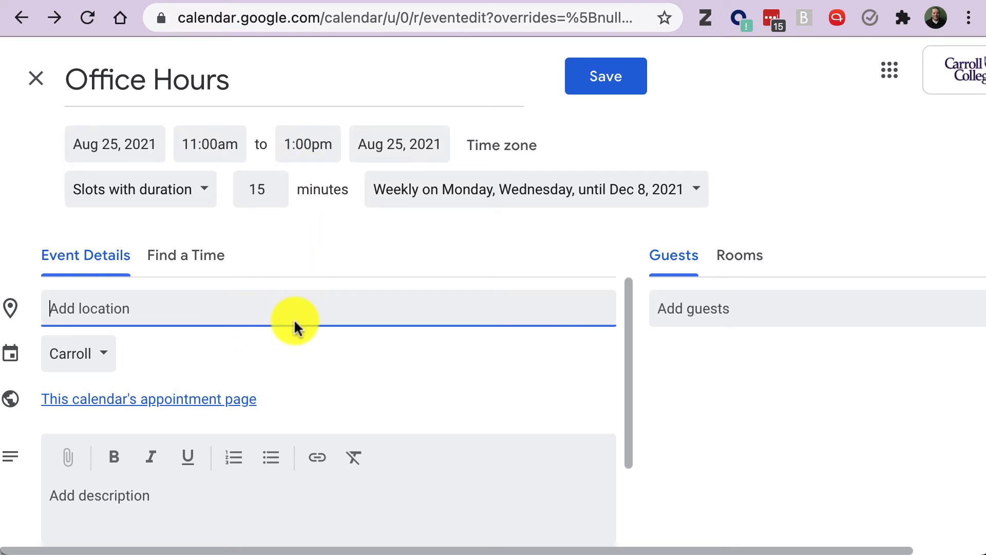
pyautogui.write('carro')
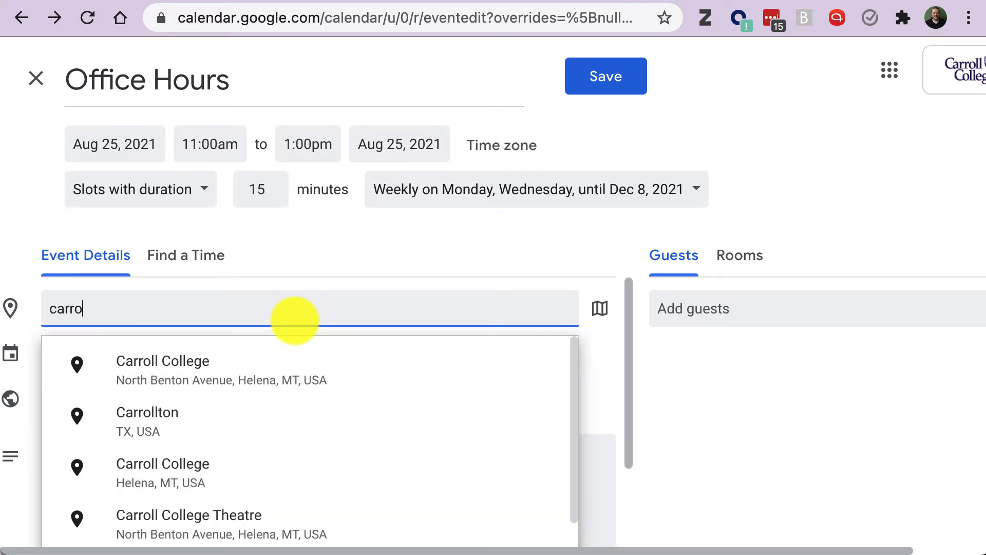
pyautogui.write('ll.zoom.us')
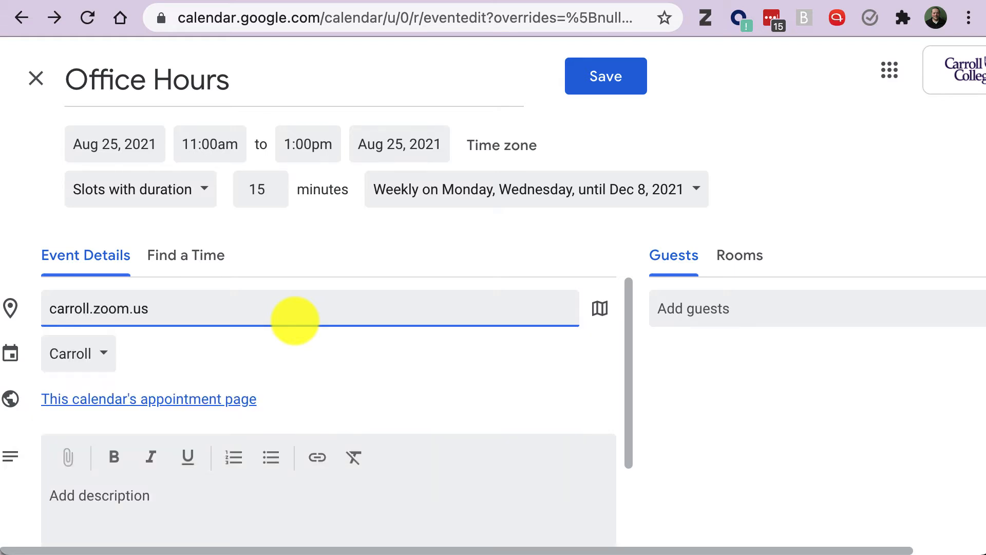
pyautogui.write(' / Office ')
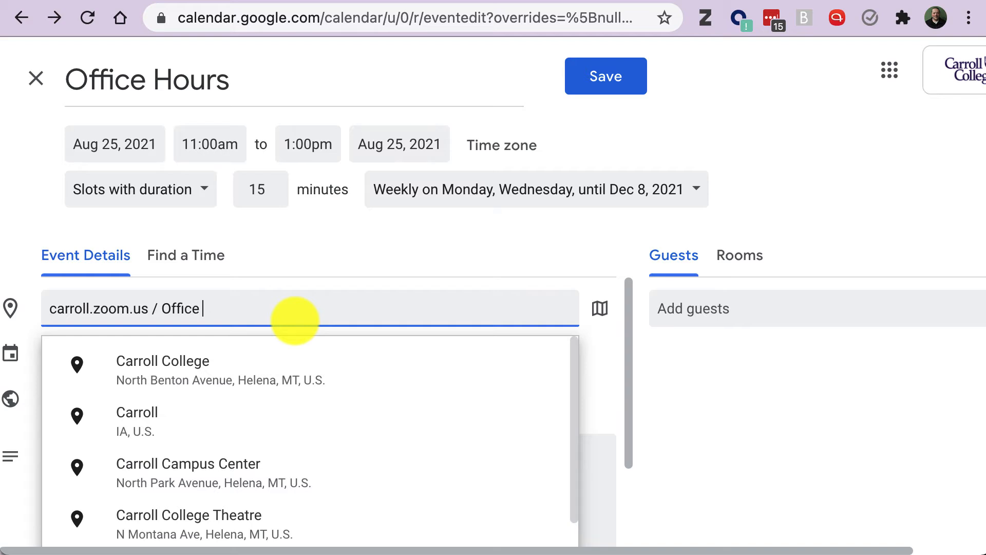
pyautogui.write('Simper')
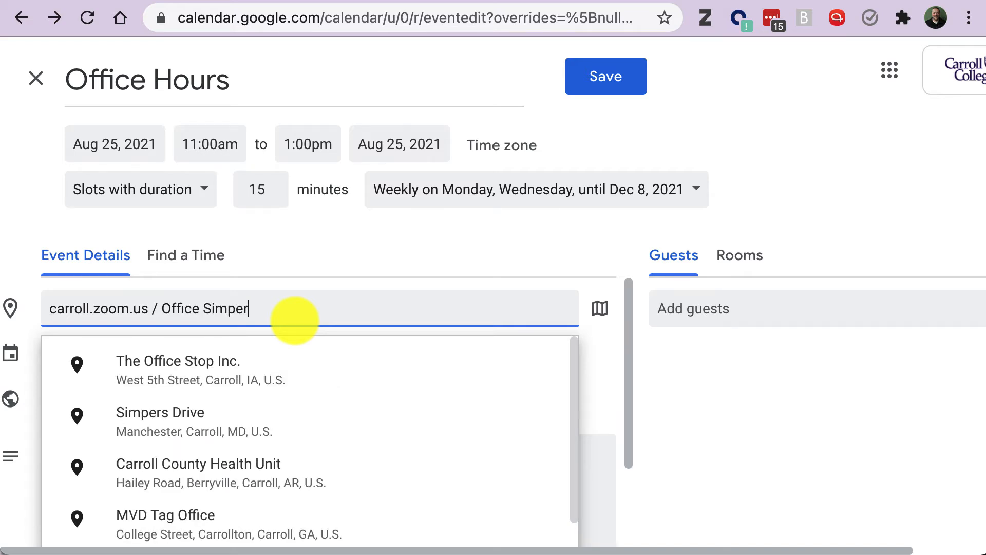
pyautogui.write('man 231')
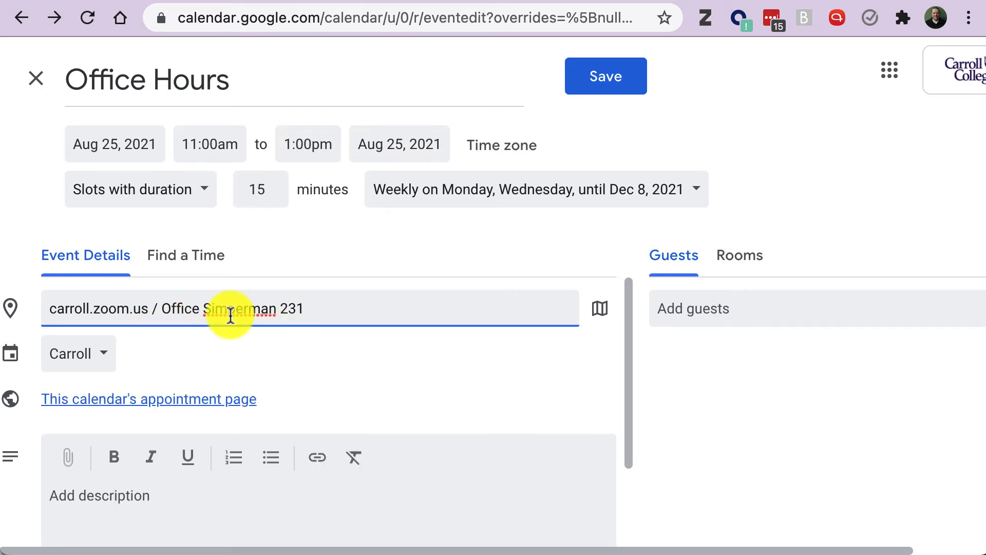
pyautogui.write(' by Appointment')
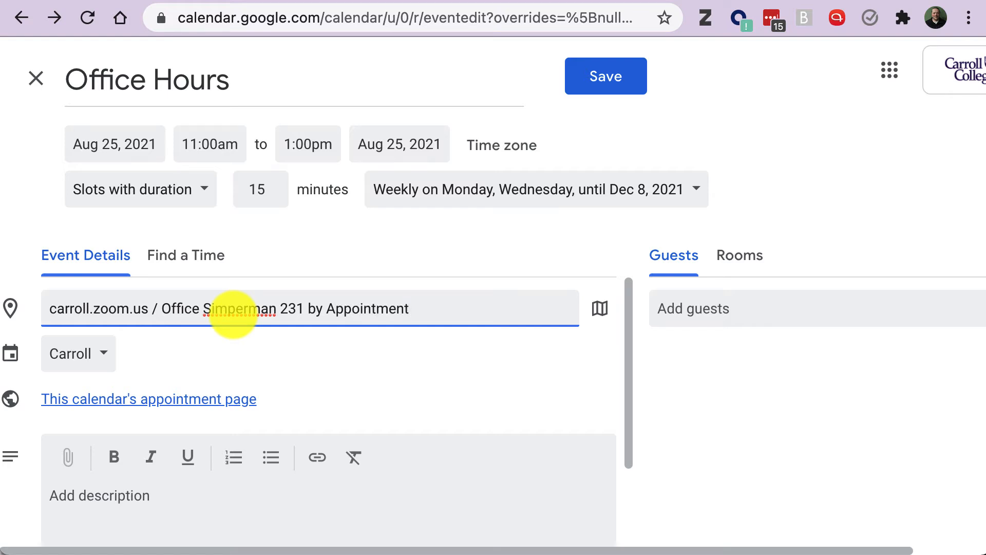
pyautogui.moveTo(411, 315); pyautogui.dragTo(50, 314)
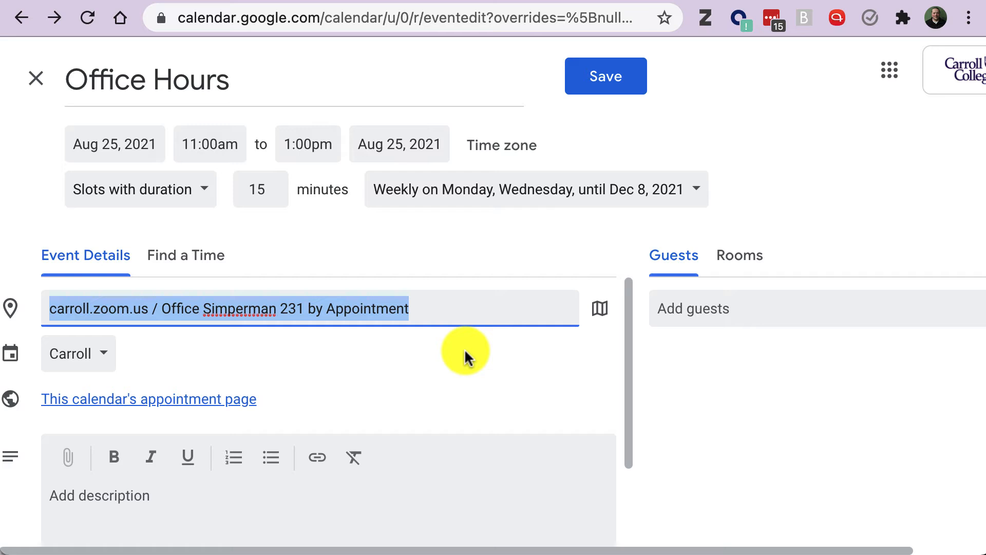
pyautogui.click(623, 79)
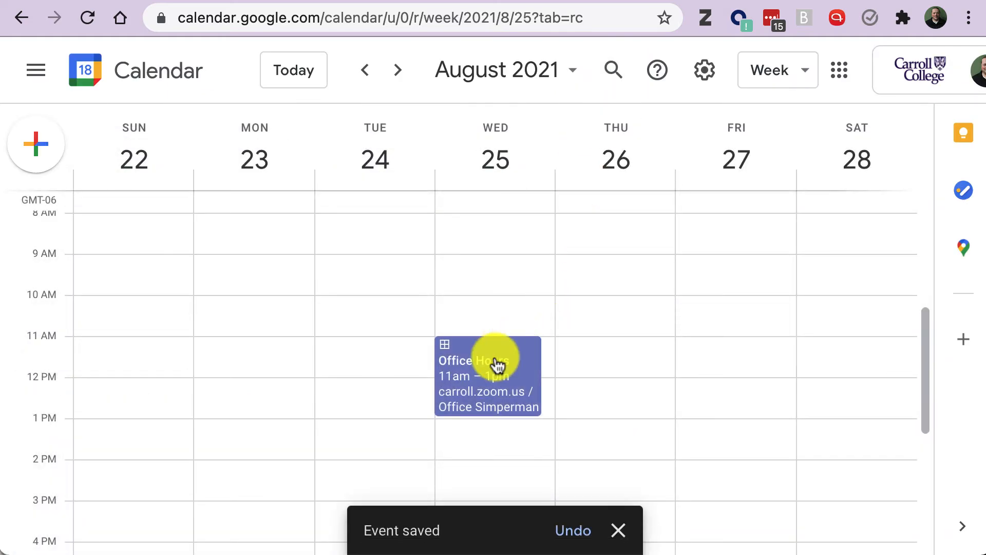
# Check the recurring Office Hours blocks in the following weeks through September 19–25, then return to the week of August 22
pyautogui.click(397, 83)
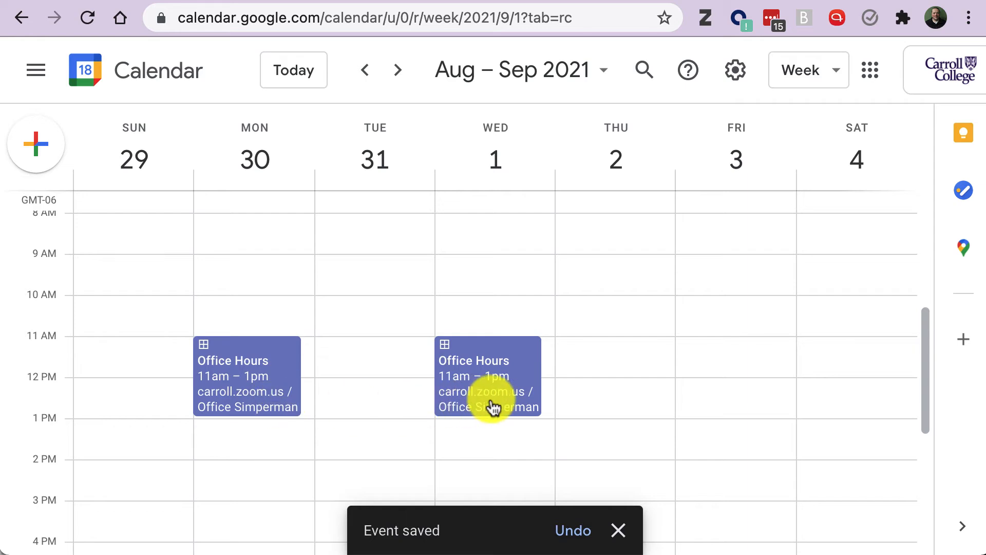
pyautogui.click(397, 80)
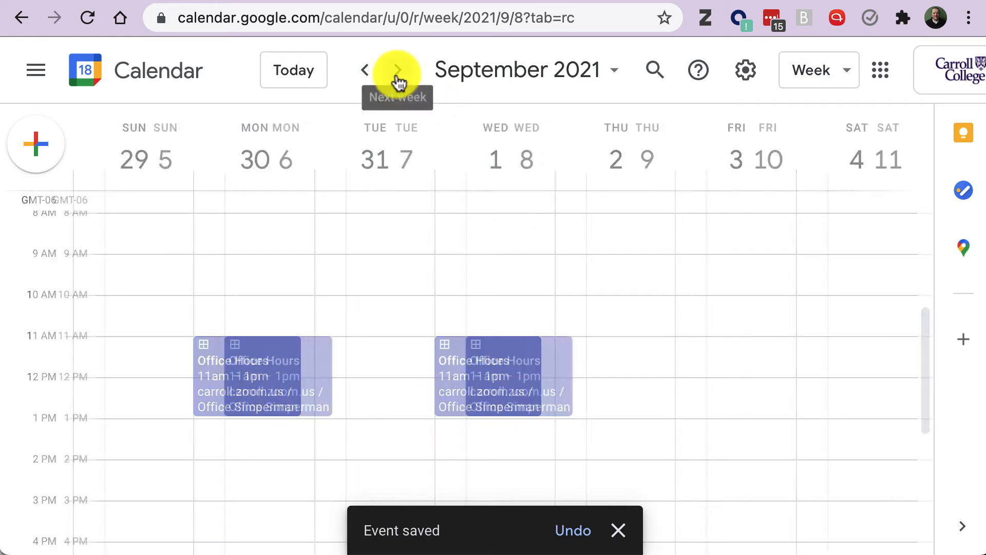
pyautogui.click(397, 81)
pyautogui.click(397, 81)
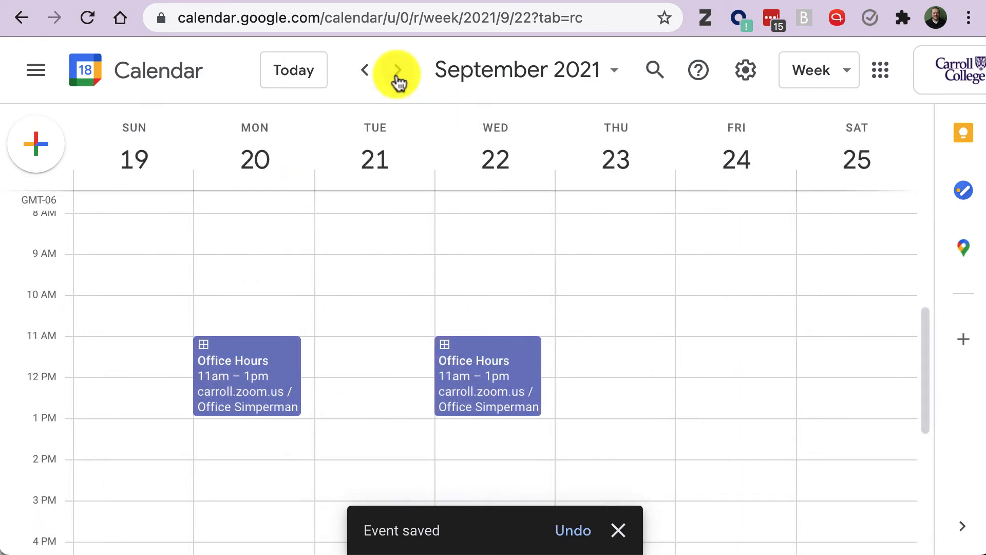
pyautogui.click(366, 79)
pyautogui.click(366, 79)
pyautogui.click(366, 79)
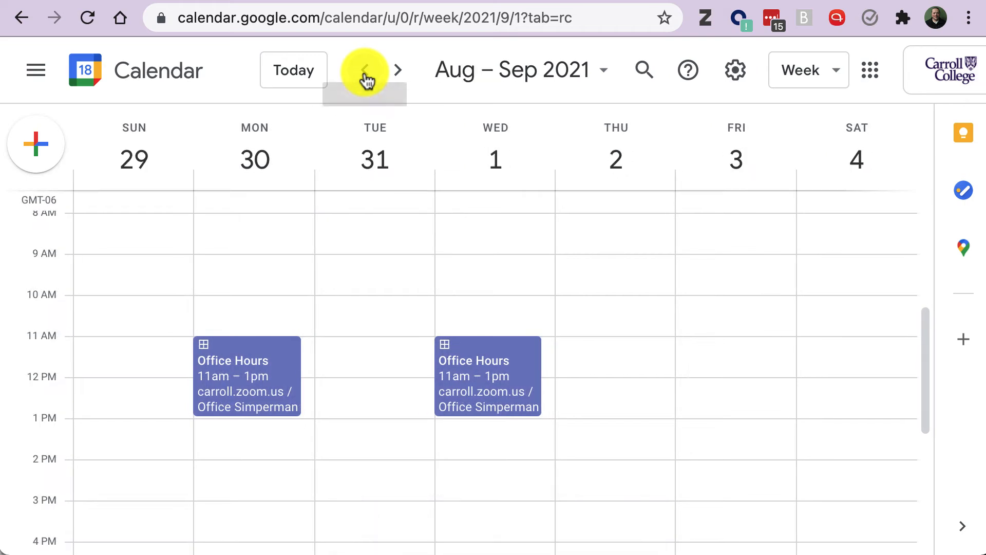
pyautogui.click(366, 80)
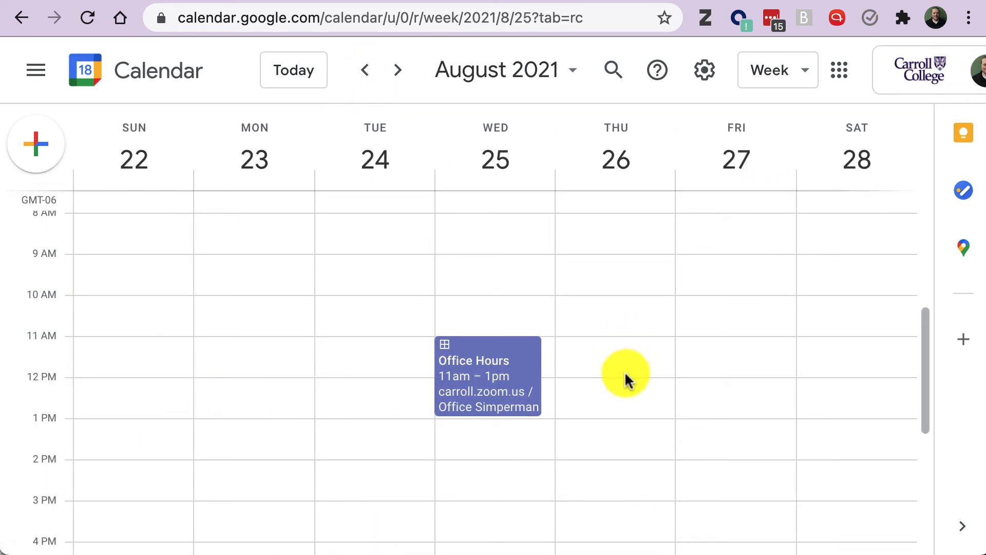
# Start a new calendar entry on Thursday, August 26 at 2:00pm and title it "Office Hours"
pyautogui.scroll(-2, 625, 371)
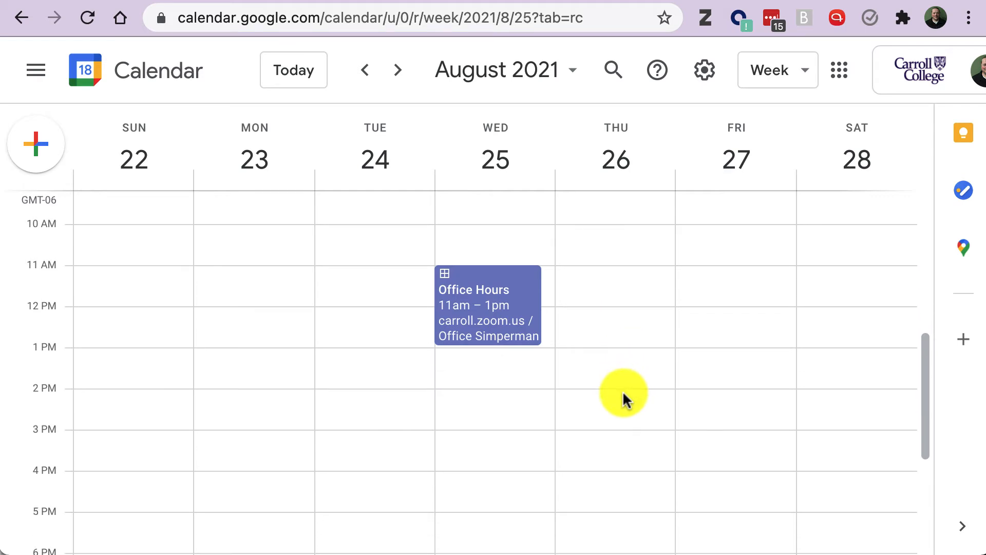
pyautogui.click(622, 390)
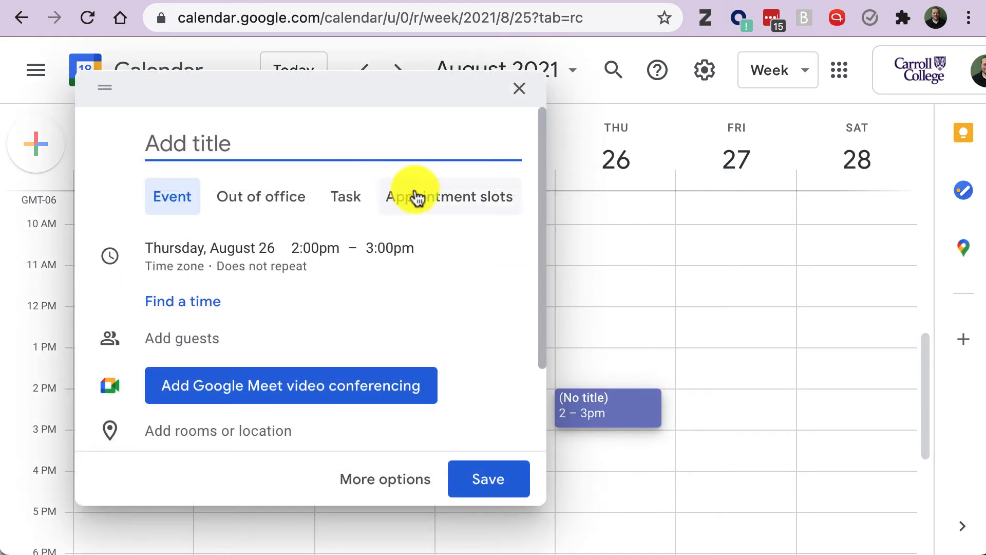
pyautogui.write('Office hours')
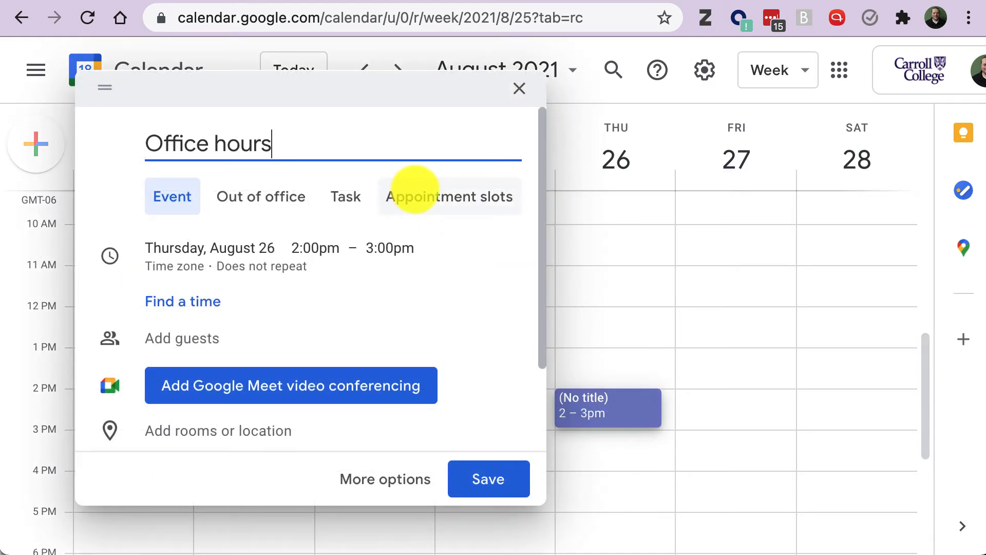
pyautogui.press('BackSpace')
pyautogui.press('BackSpace')
pyautogui.press('BackSpace')
pyautogui.press('BackSpace')
pyautogui.press('BackSpace')
pyautogui.write('Hours')
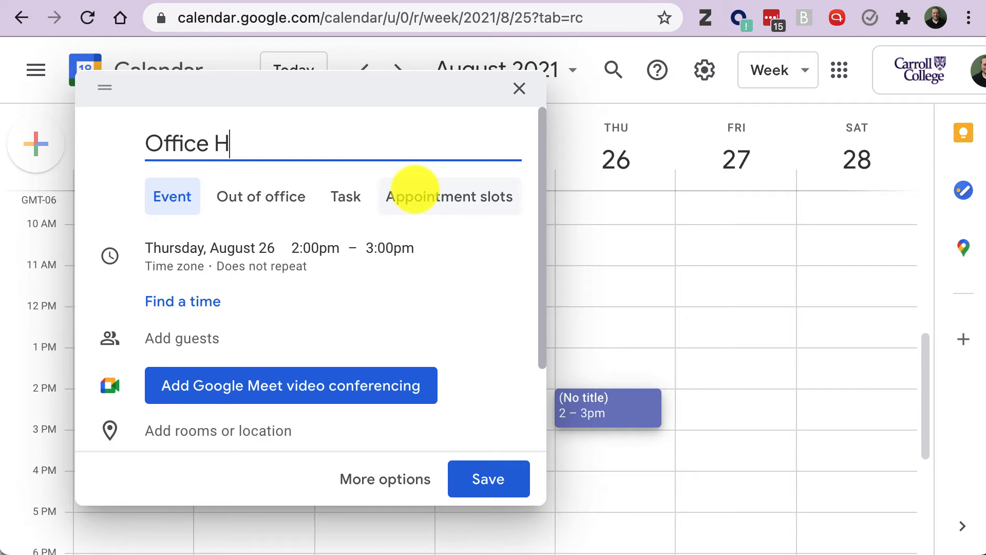
# Turn the Thursday, August 26 Office Hours entry into appointment slots and set its end time to 5:00pm
pyautogui.click(438, 204)
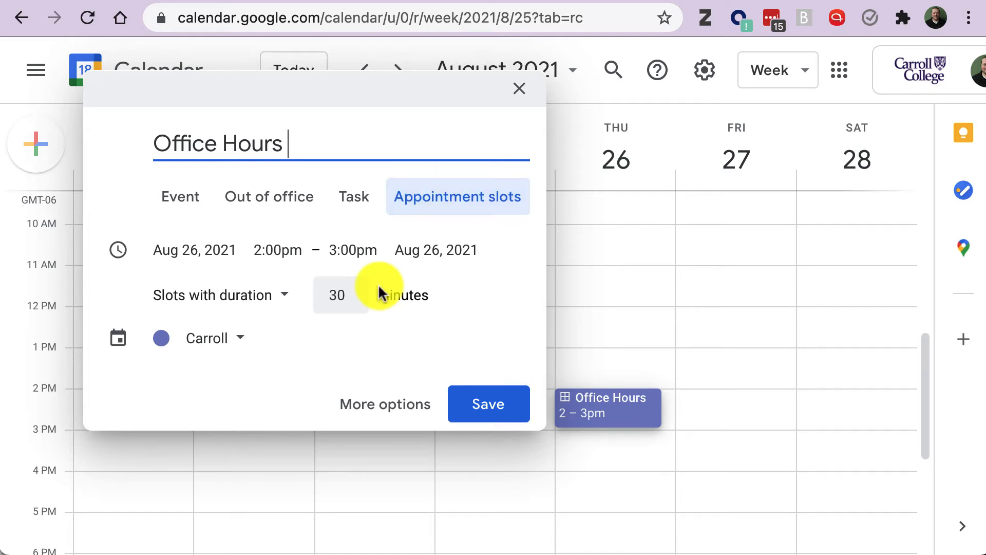
pyautogui.click(341, 250)
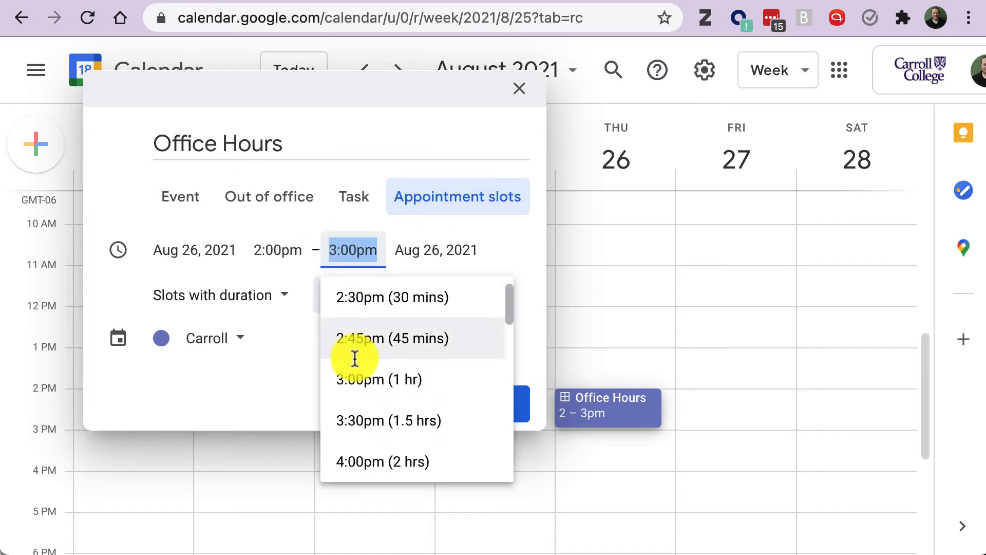
pyautogui.scroll(-2, 360, 428)
pyautogui.click(359, 453)
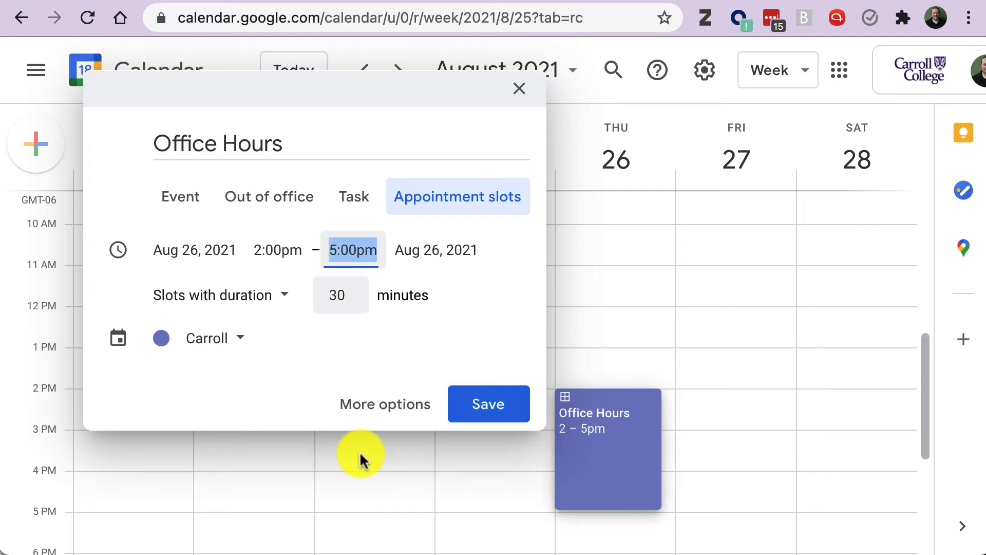
# Set the duration of the Thursday appointment slots to 15 minutes
pyautogui.click(336, 294)
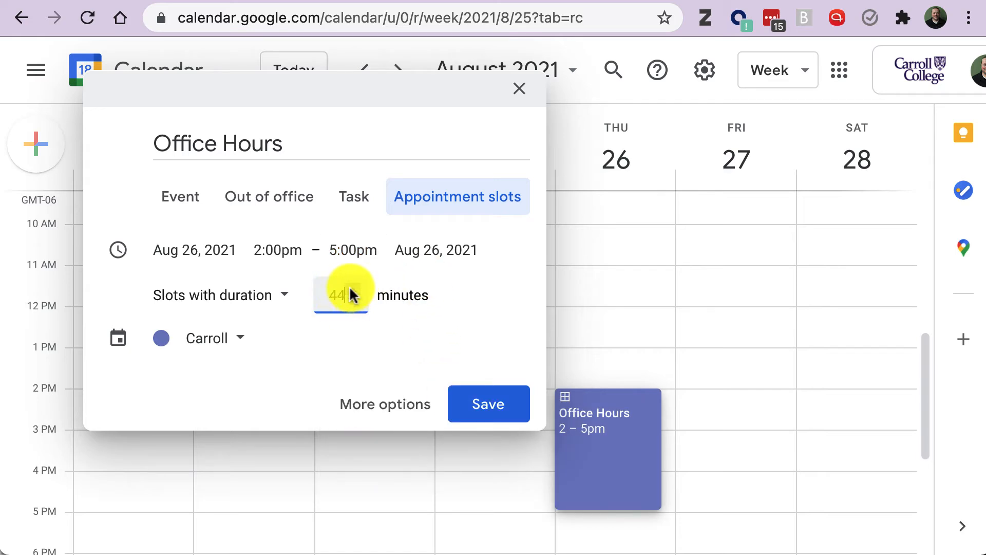
pyautogui.press('BackSpace')
pyautogui.press('BackSpace')
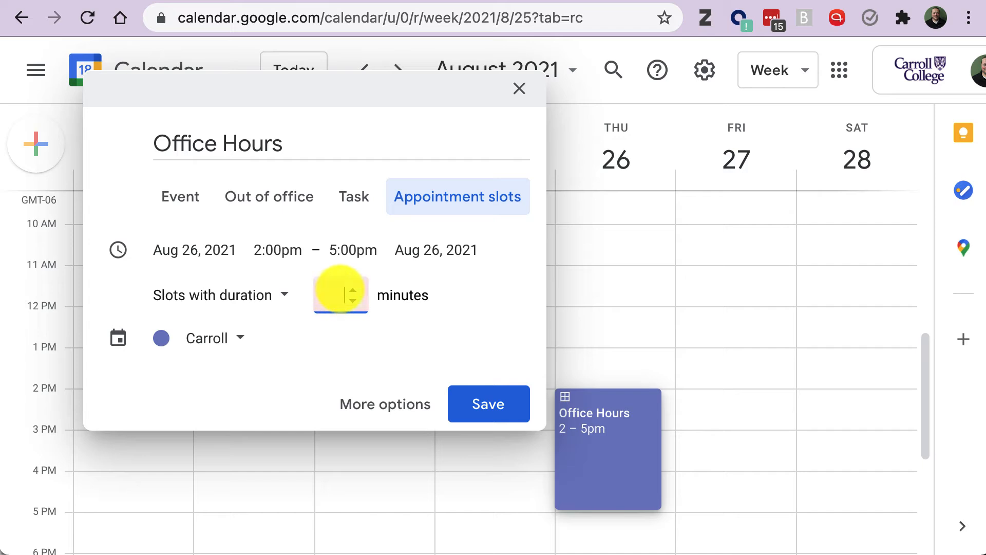
pyautogui.write('15')
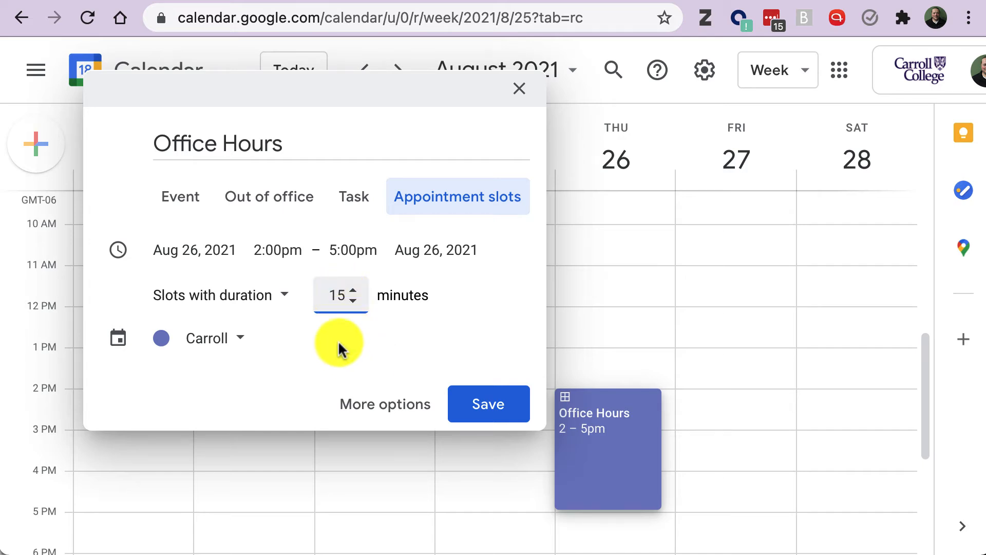
# In the full event options, set a custom recurrence every week on Thursday, ending on Dec 8, 2021
pyautogui.click(363, 405)
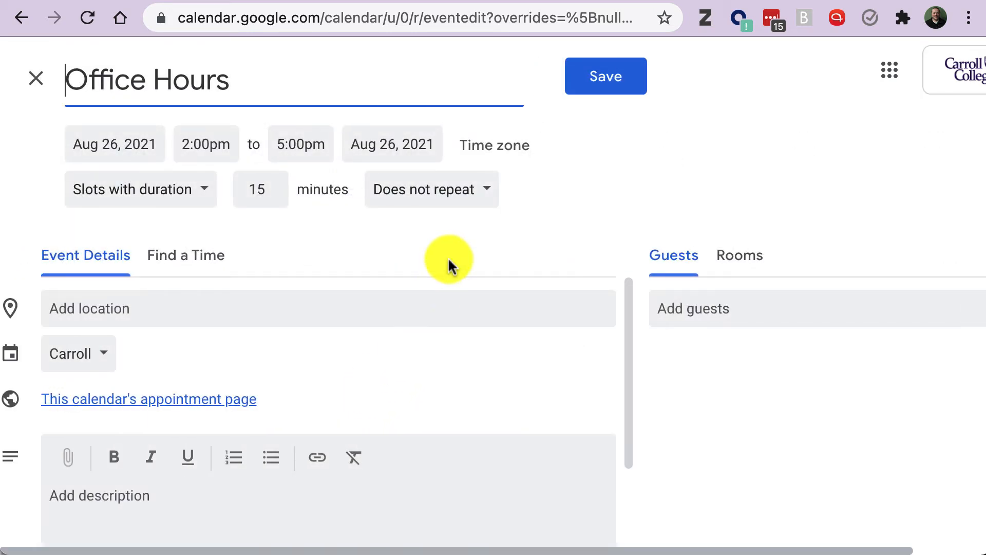
pyautogui.click(463, 198)
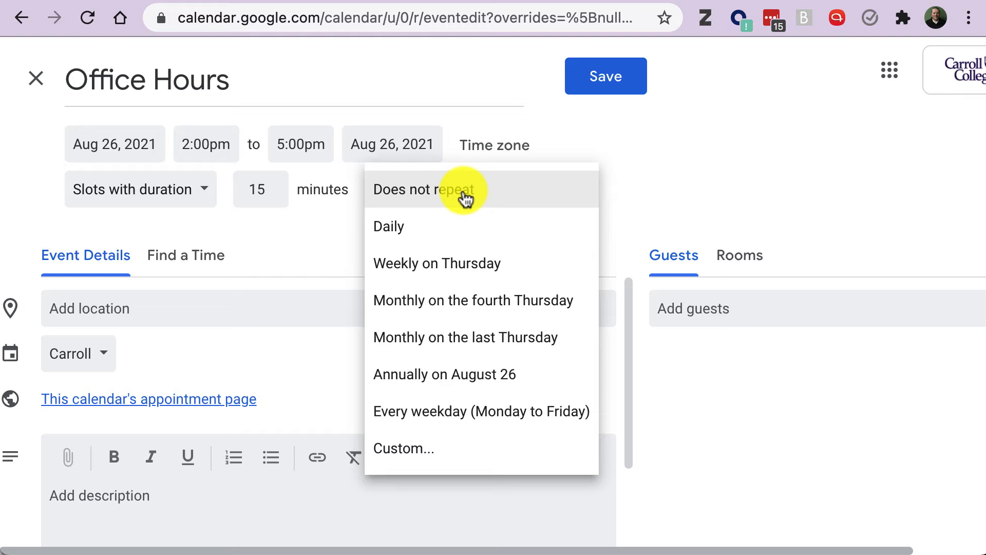
pyautogui.click(459, 450)
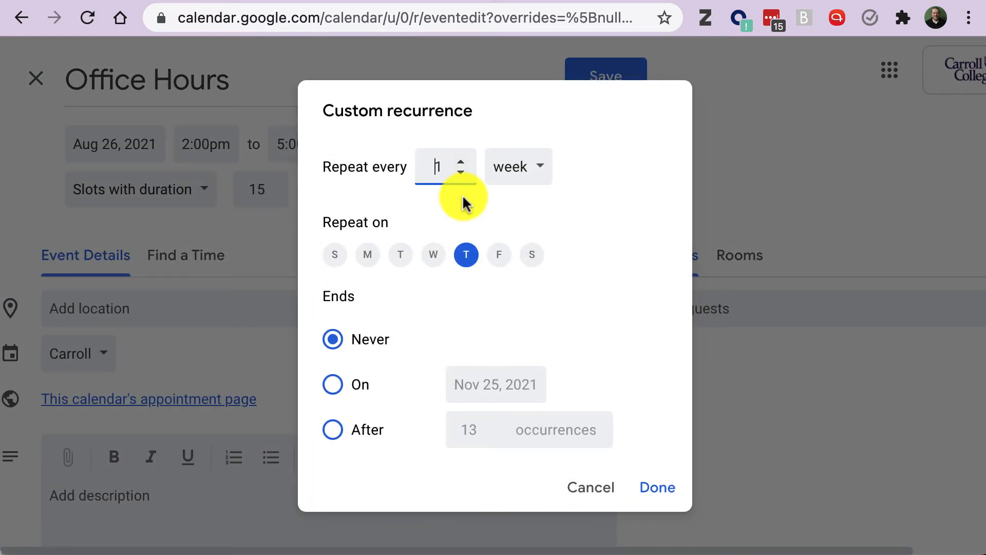
pyautogui.click(466, 258)
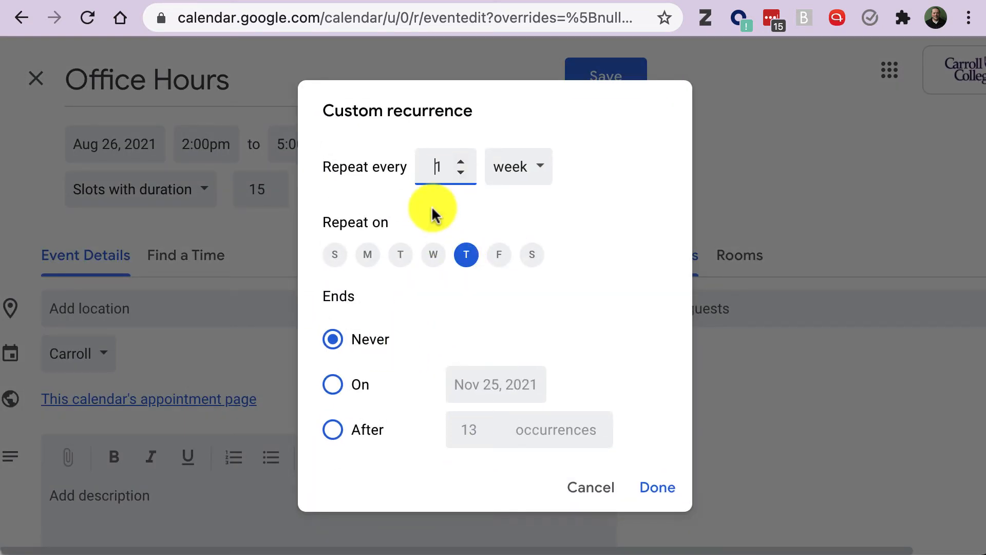
pyautogui.click(332, 384)
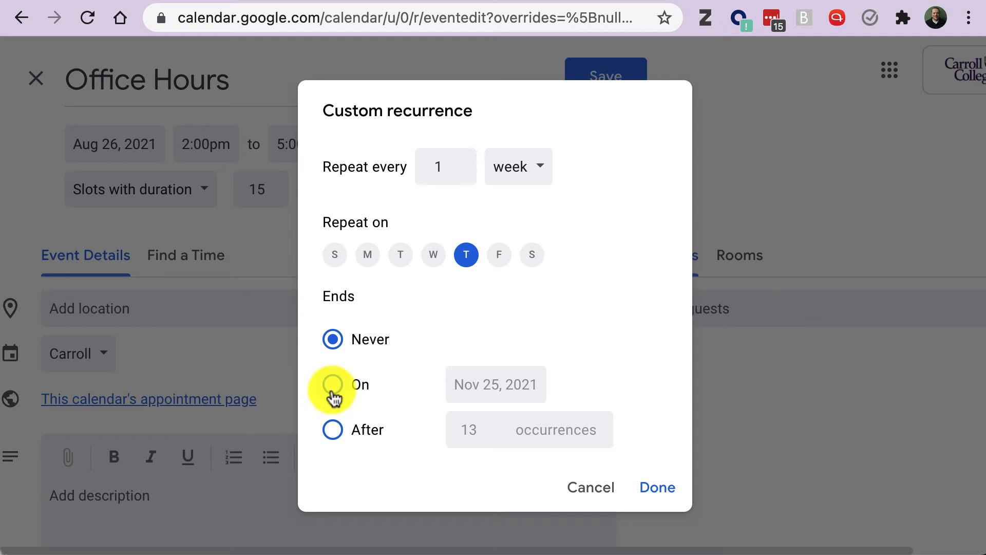
pyautogui.click(479, 370)
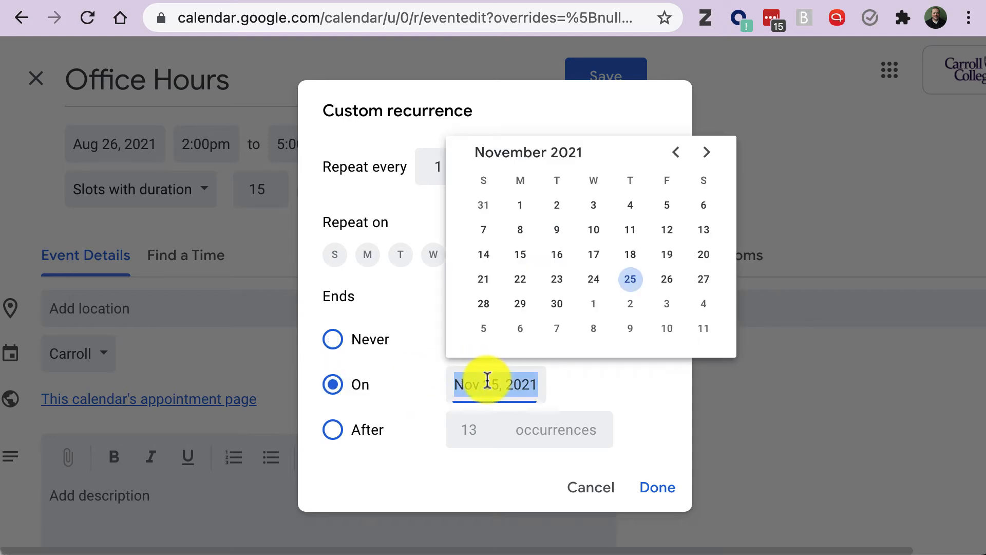
pyautogui.click(702, 157)
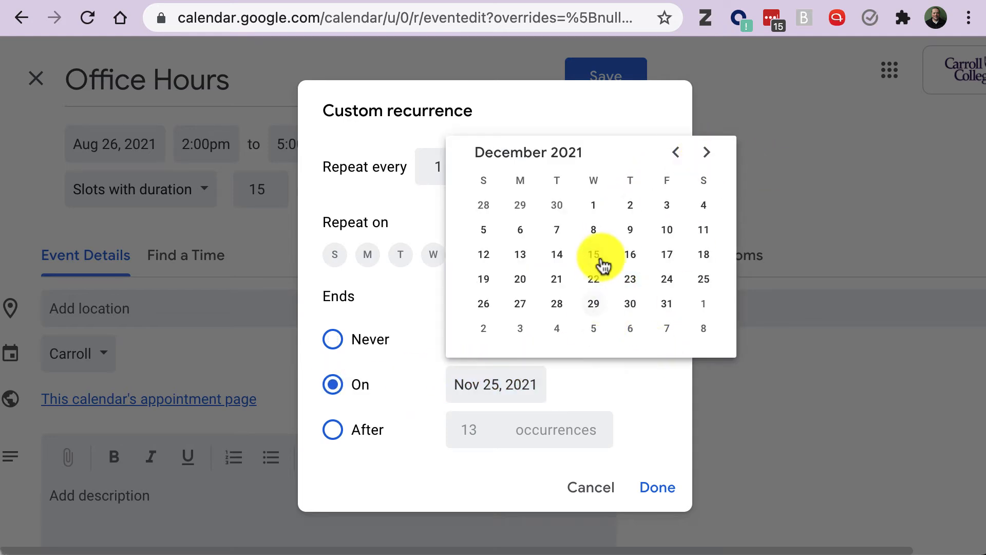
pyautogui.click(593, 230)
pyautogui.click(663, 487)
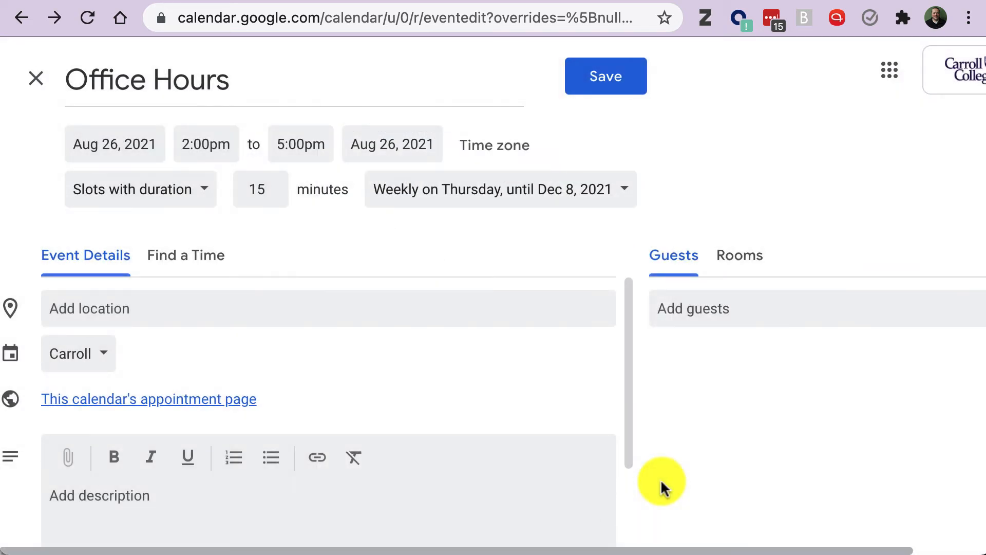
# Set the location to "Carroll.zoom.us / Office 231 Simperman by request" and save the Thursday Office Hours event
pyautogui.click(287, 305)
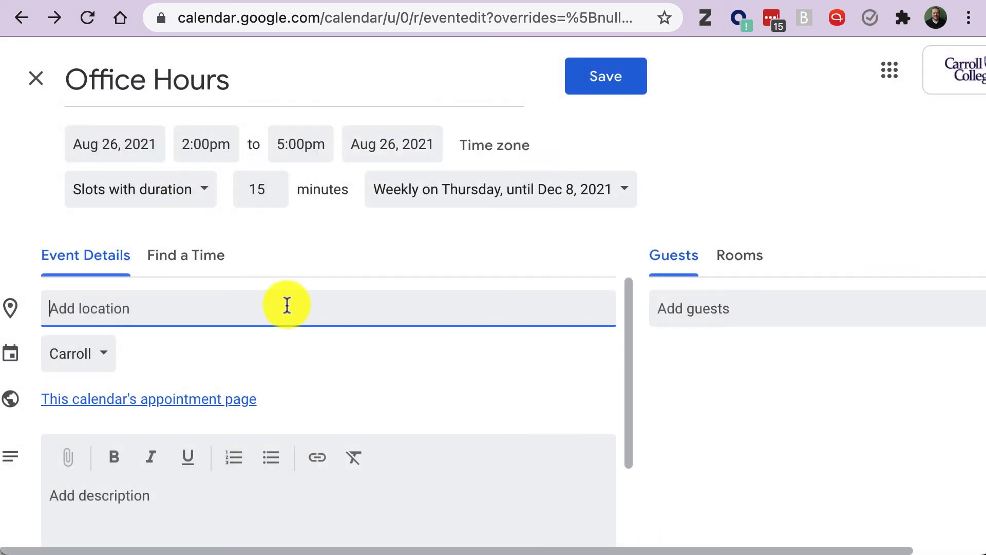
pyautogui.write('Carro')
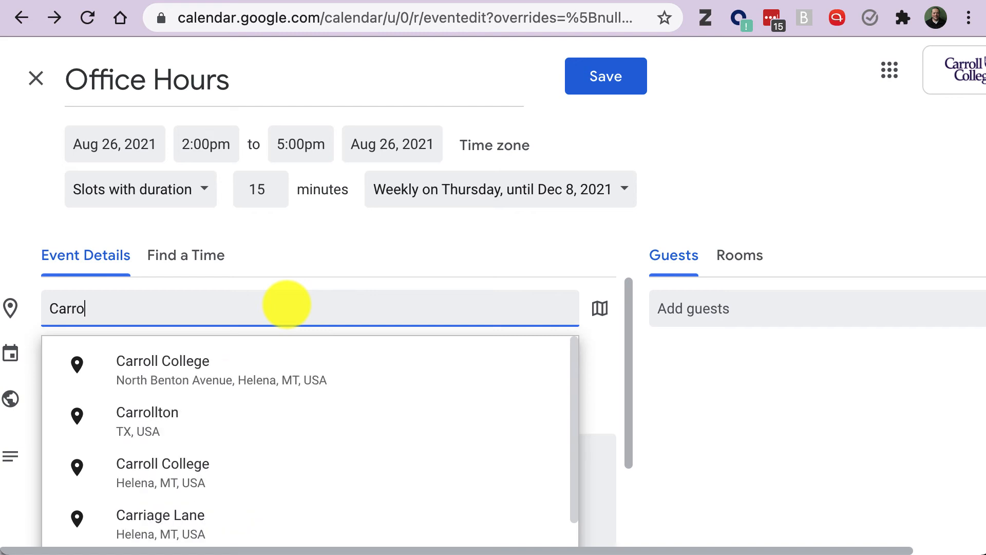
pyautogui.write('ll.zoom.us /')
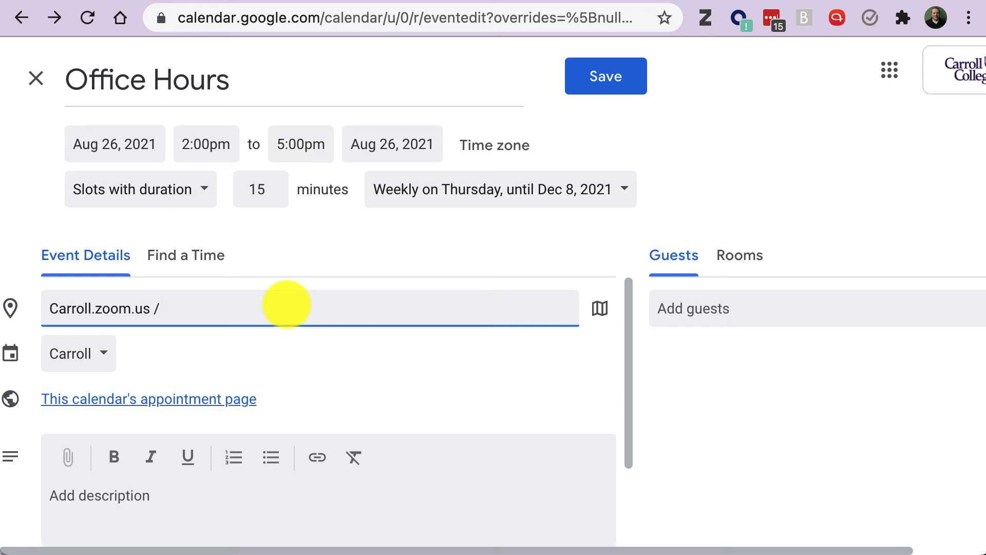
pyautogui.write('Office')
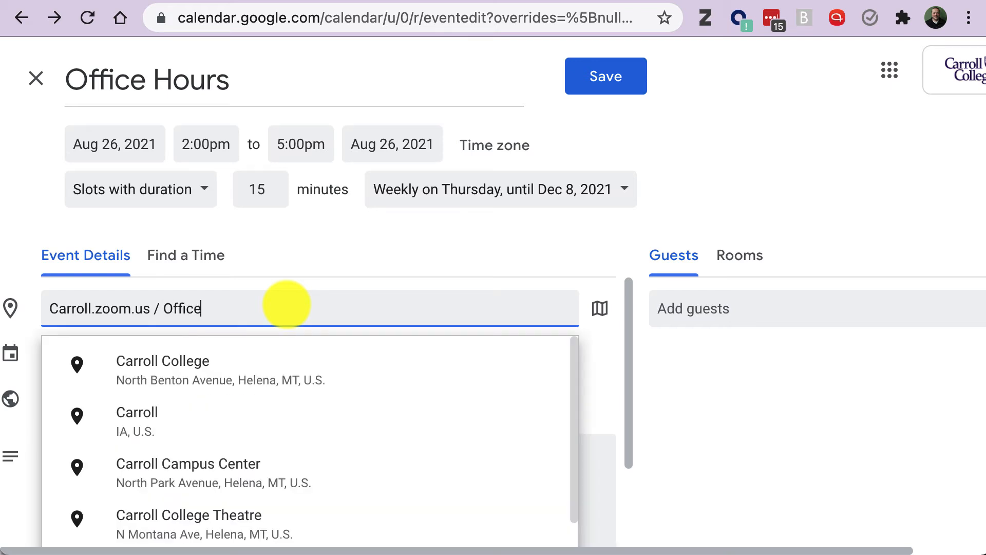
pyautogui.write(' 231 Simperman by request')
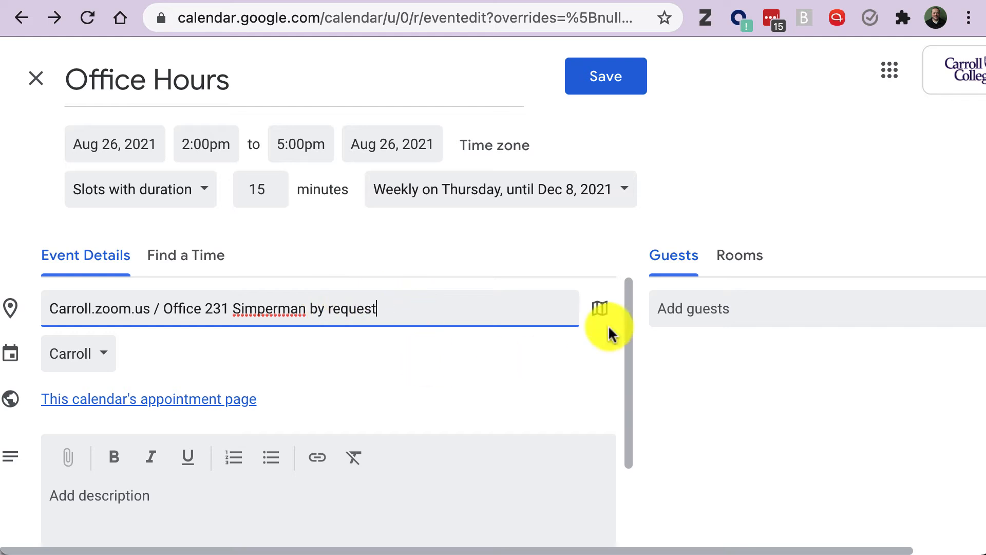
pyautogui.click(606, 77)
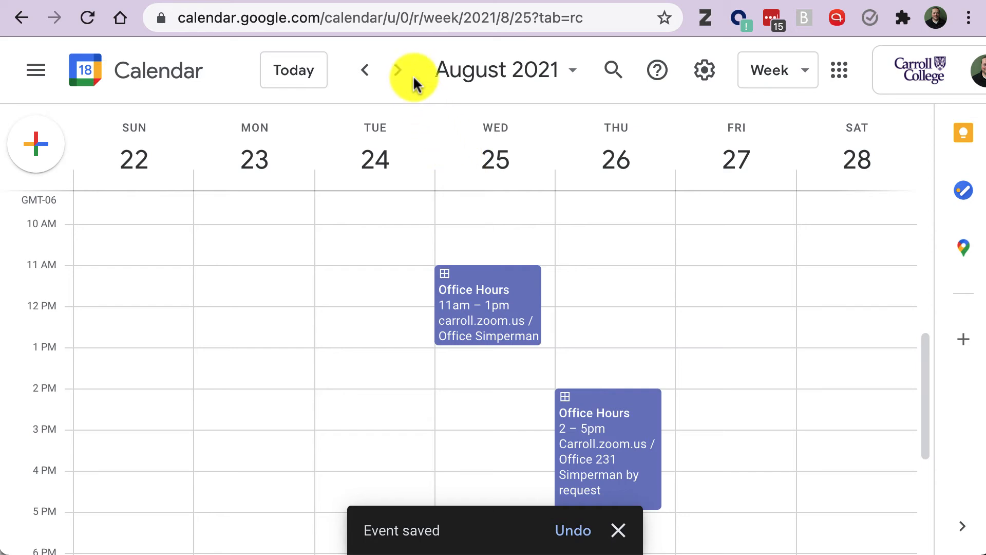
# Check the Thursday Office Hours blocks in the following weeks through September 19–25, then return to the week of August 22
pyautogui.click(390, 76)
pyautogui.click(389, 77)
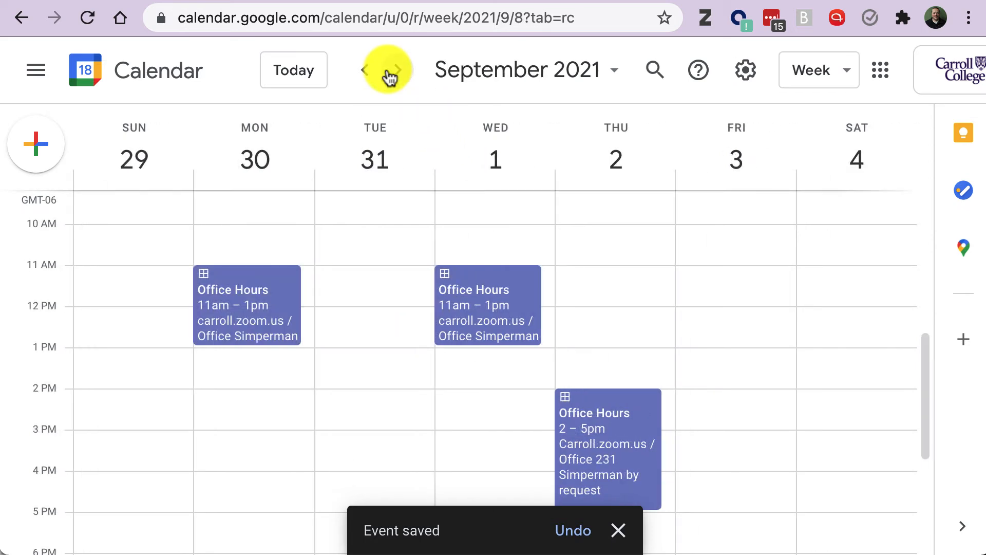
pyautogui.click(390, 76)
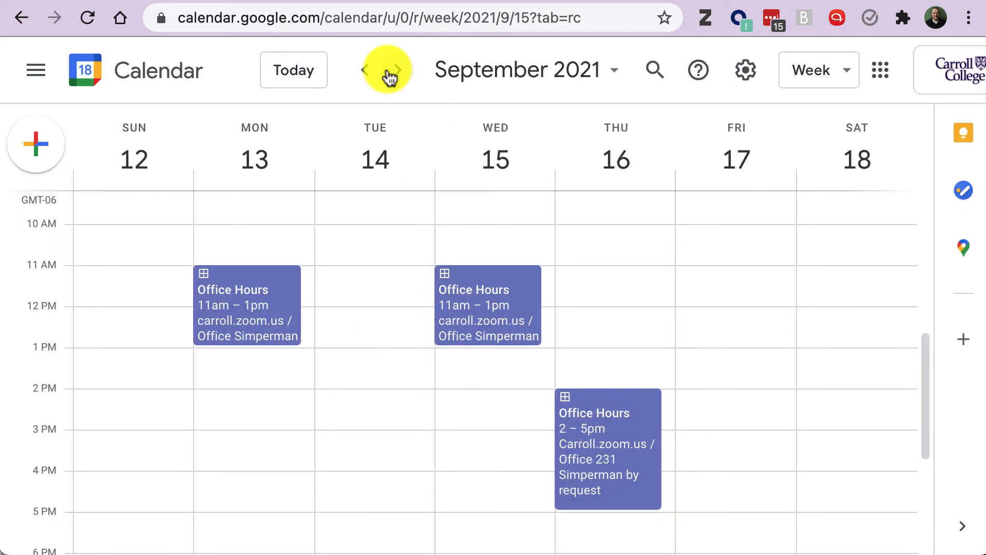
pyautogui.click(390, 76)
pyautogui.click(365, 77)
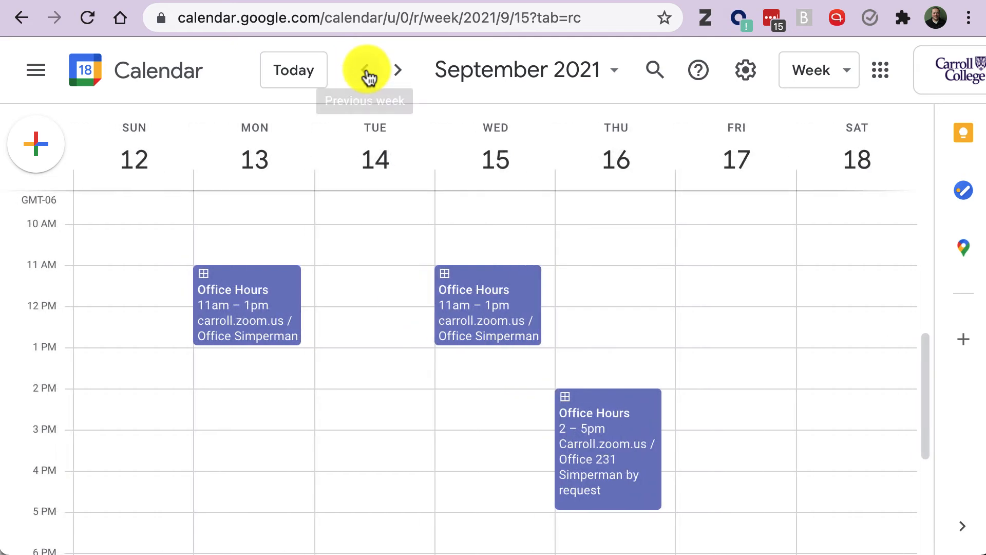
pyautogui.click(365, 77)
pyautogui.click(368, 77)
pyautogui.click(365, 77)
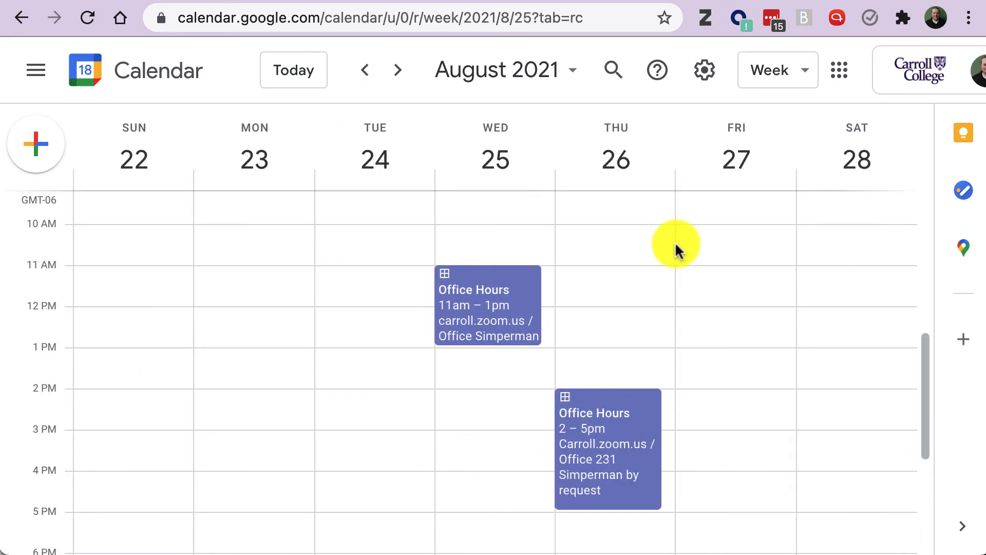
# Open the calendar's appointment page from the Wednesday, August 25 Office Hours event and show the slots for Aug 22–28, 2021
pyautogui.click(498, 301)
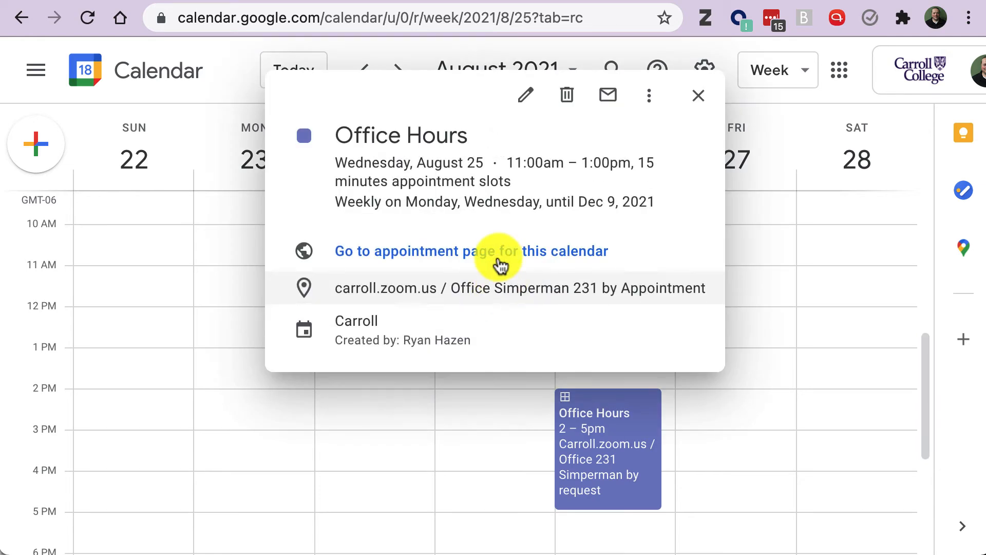
pyautogui.click(500, 252)
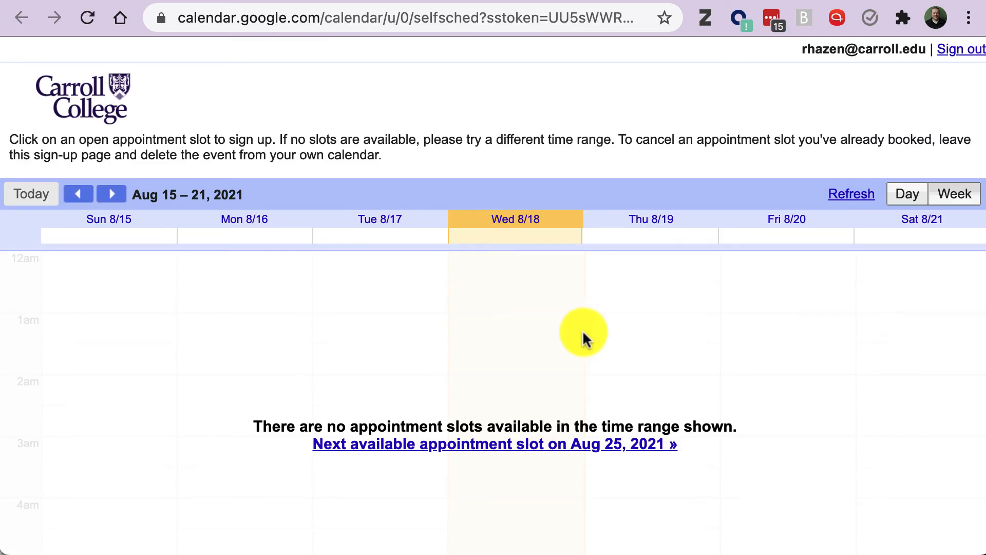
pyautogui.click(114, 194)
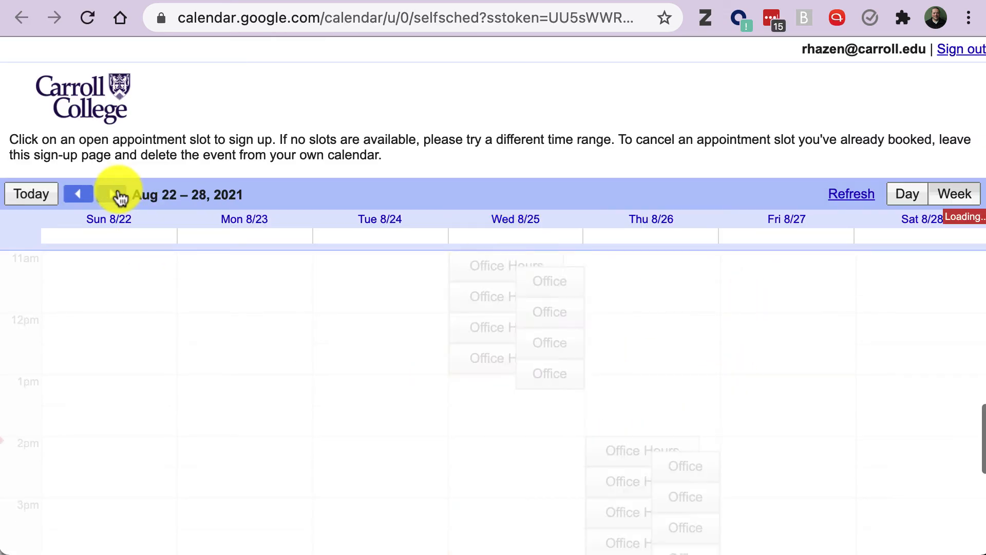
pyautogui.scroll(-3, 512, 341)
pyautogui.scroll(2, 513, 341)
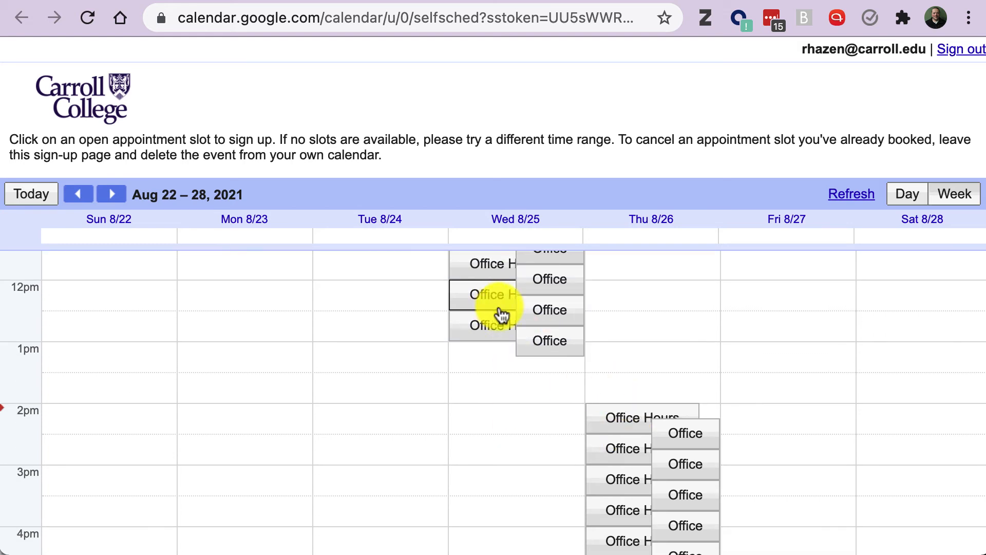
# Review the bookable slots on the appointment page week by week through Sep 12–18, then return to Aug 22–28
pyautogui.click(111, 195)
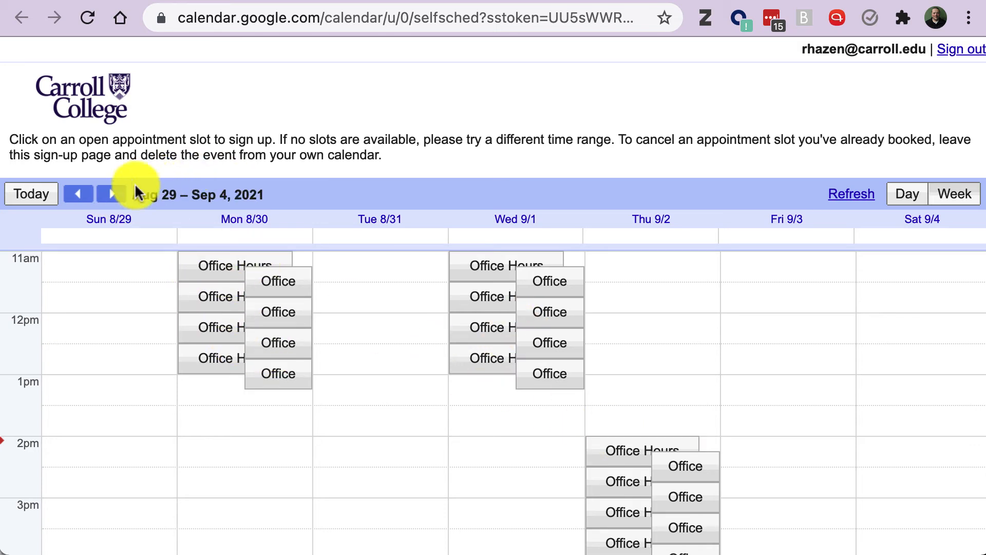
pyautogui.click(119, 195)
pyautogui.click(122, 197)
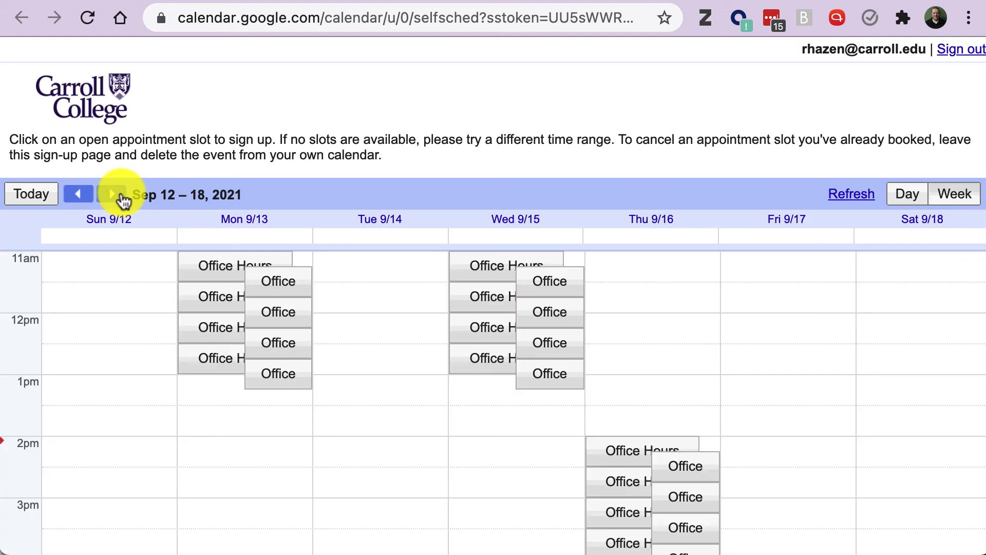
pyautogui.click(80, 198)
pyautogui.click(79, 197)
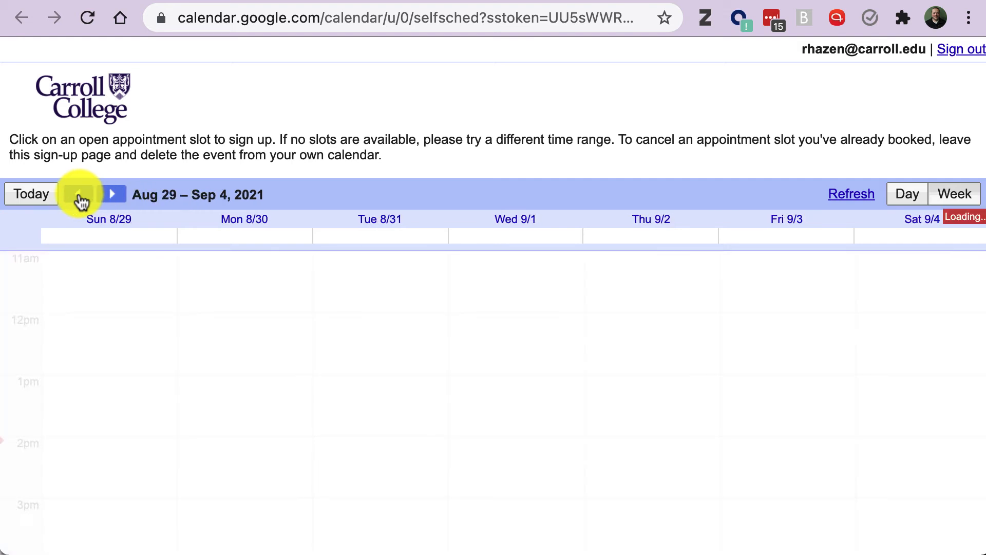
pyautogui.click(80, 198)
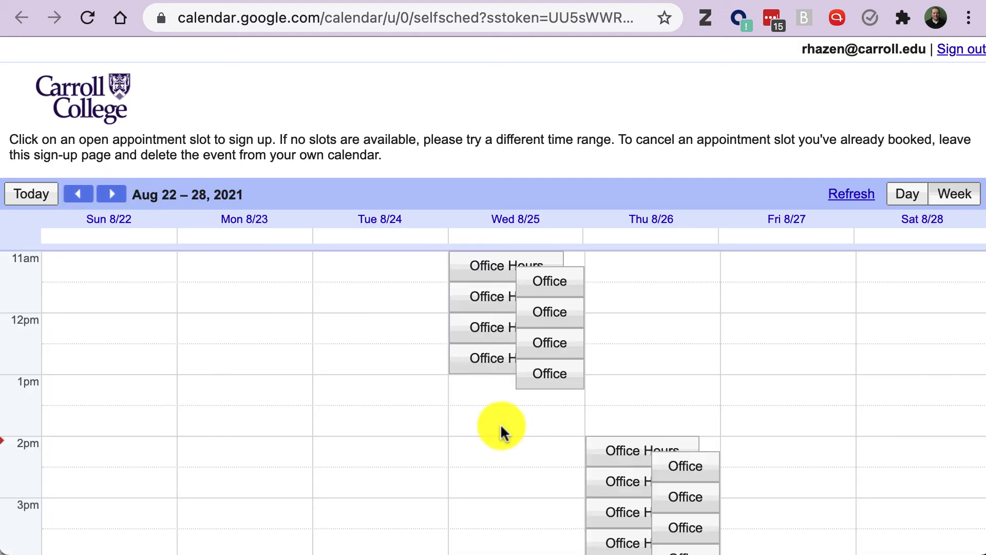
# Book the Wednesday, August 25, 11:00am–11:15am slot with the description "Please meet me in your office" and save the appointment
pyautogui.click(486, 272)
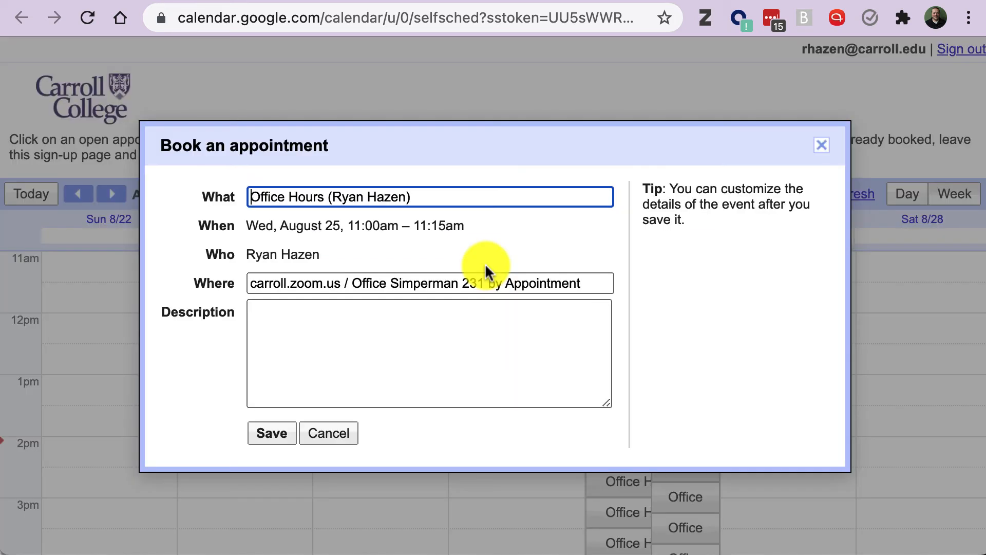
pyautogui.moveTo(414, 199); pyautogui.dragTo(328, 198)
pyautogui.click(395, 350)
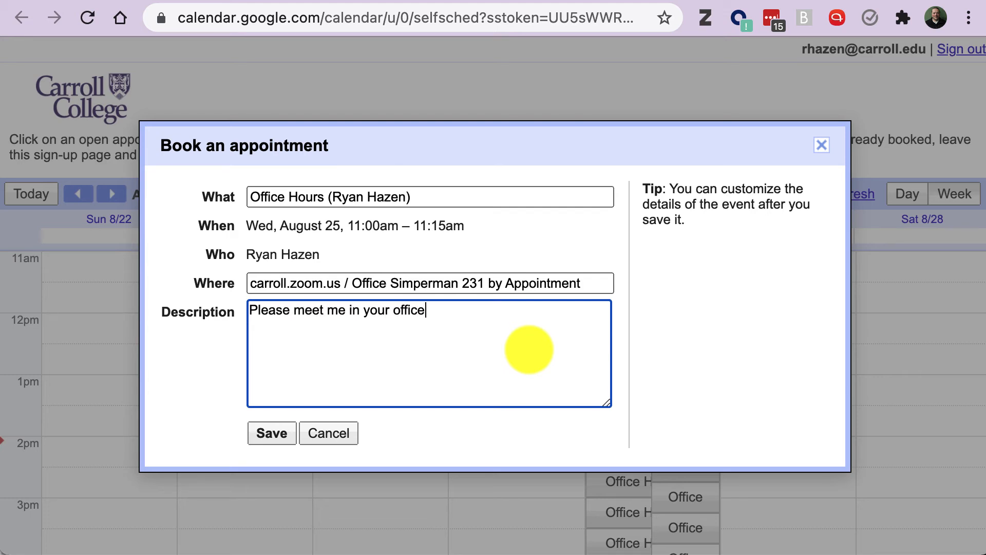
pyautogui.click(272, 433)
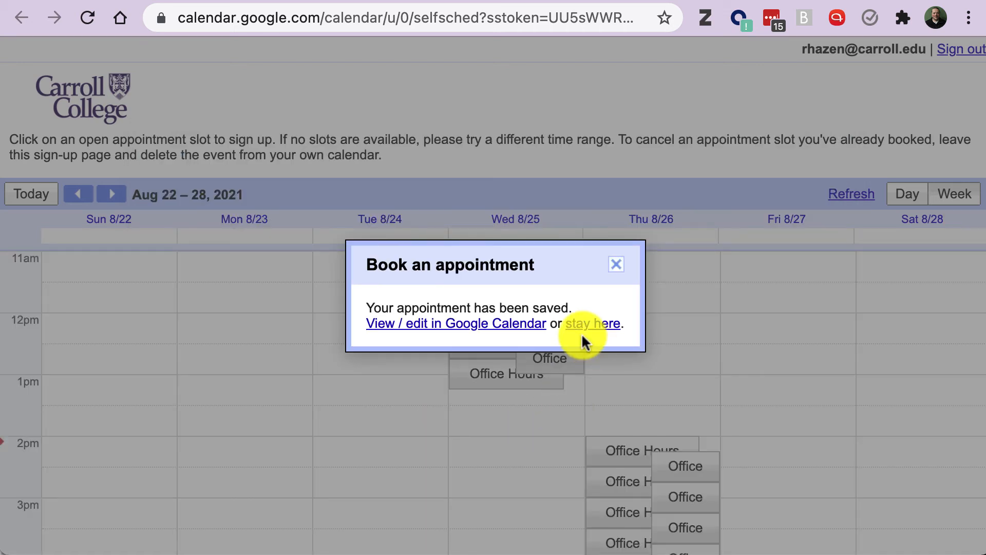
# Dismiss the booking confirmation, return to the main calendar and close the open Office Hours event details
pyautogui.click(616, 267)
pyautogui.click(543, 0)
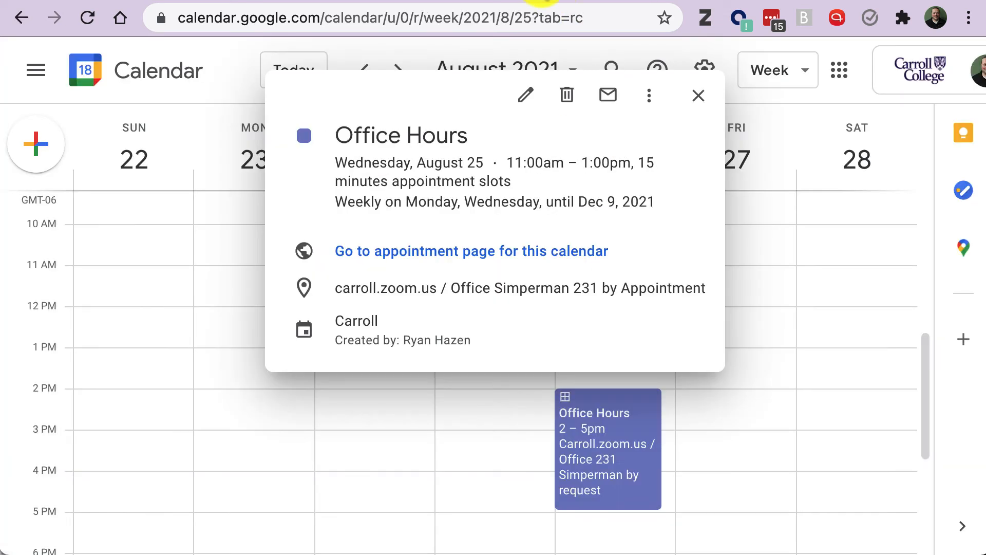
pyautogui.click(698, 95)
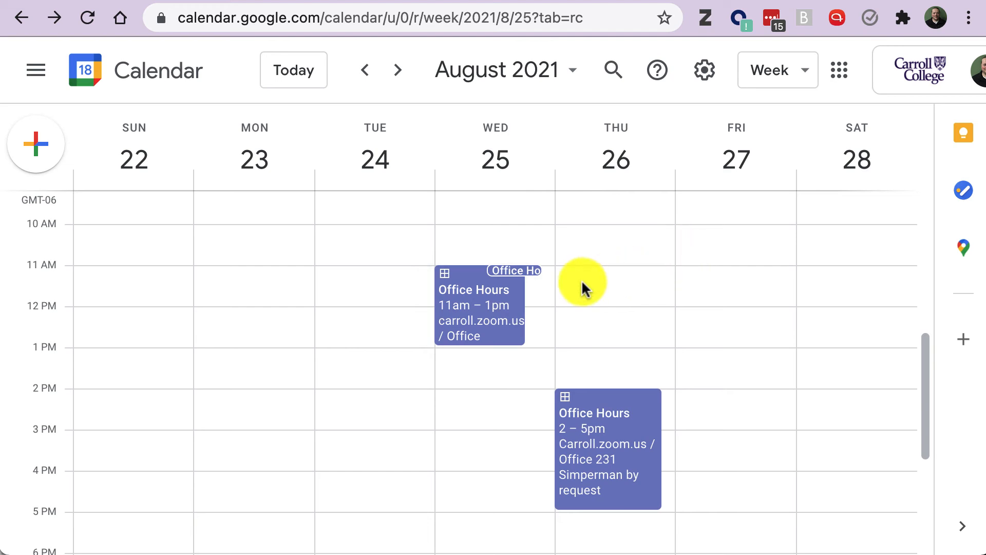
# Review the booked Wednesday, August 25, 11:00–11:15am appointment's guests and description, then close its details
pyautogui.click(522, 271)
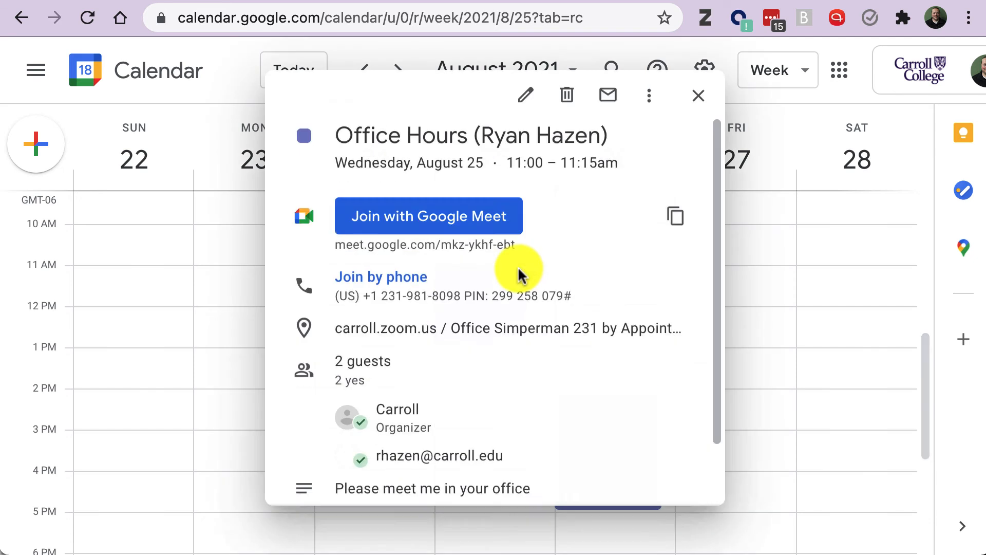
pyautogui.scroll(-2, 500, 402)
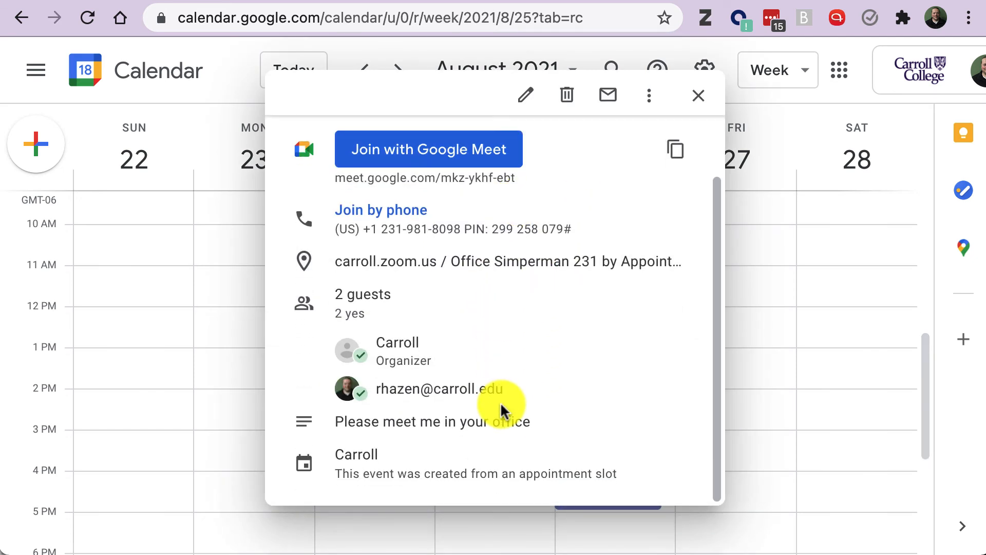
pyautogui.moveTo(552, 419); pyautogui.dragTo(340, 423)
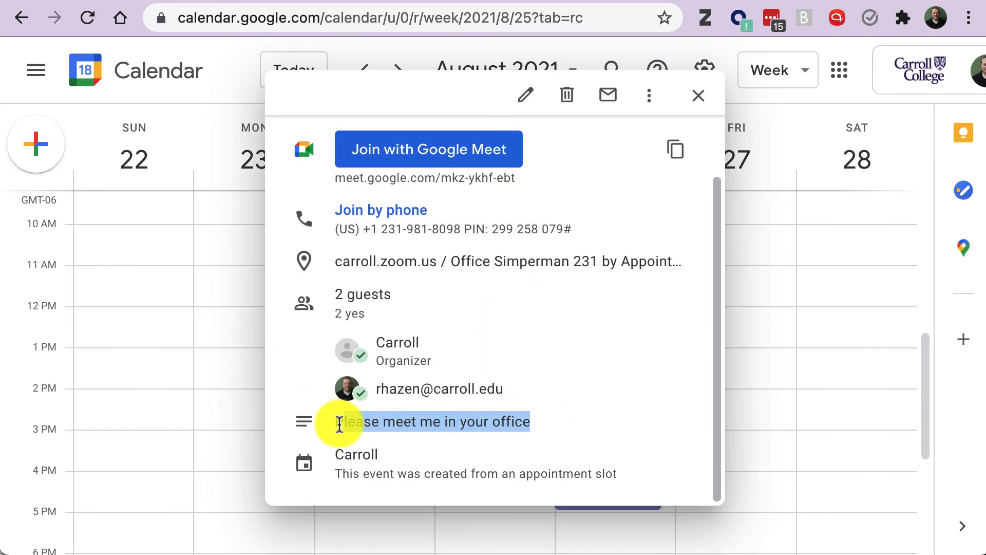
pyautogui.scroll(2, 443, 423)
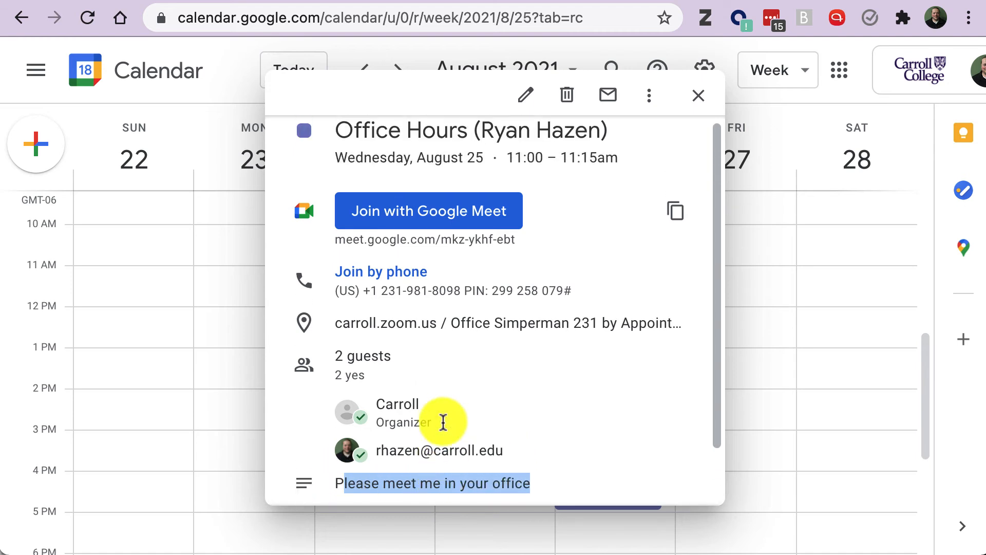
pyautogui.moveTo(538, 460); pyautogui.dragTo(371, 452)
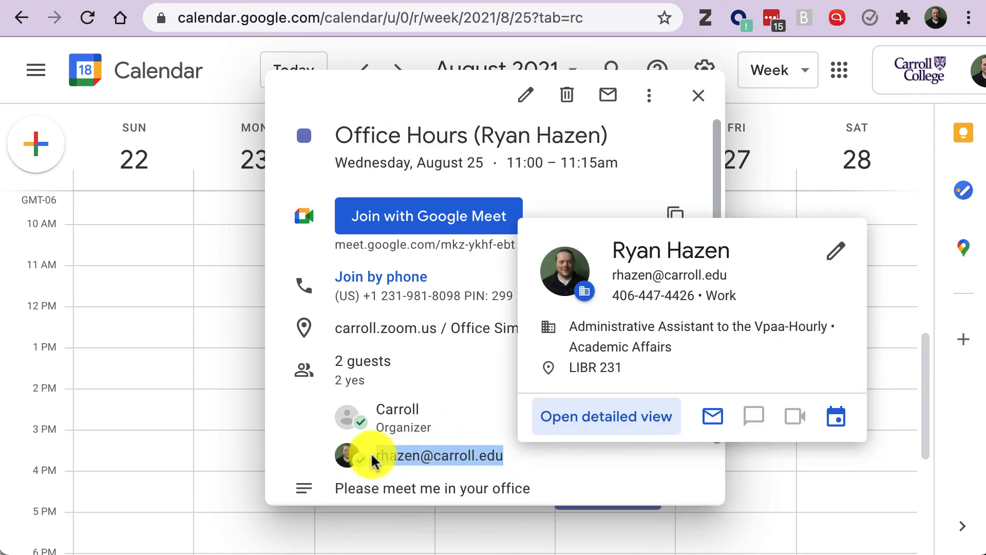
pyautogui.click(444, 367)
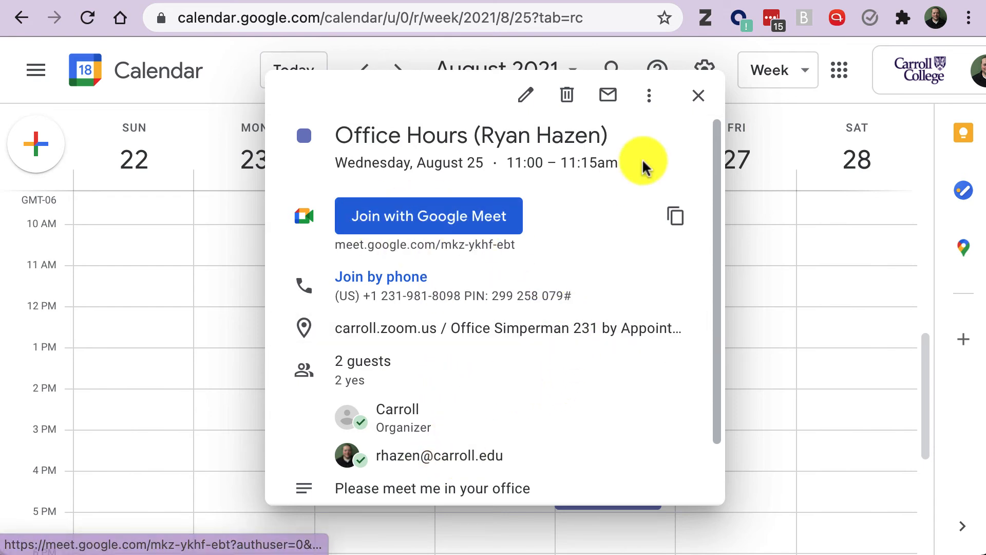
pyautogui.click(697, 108)
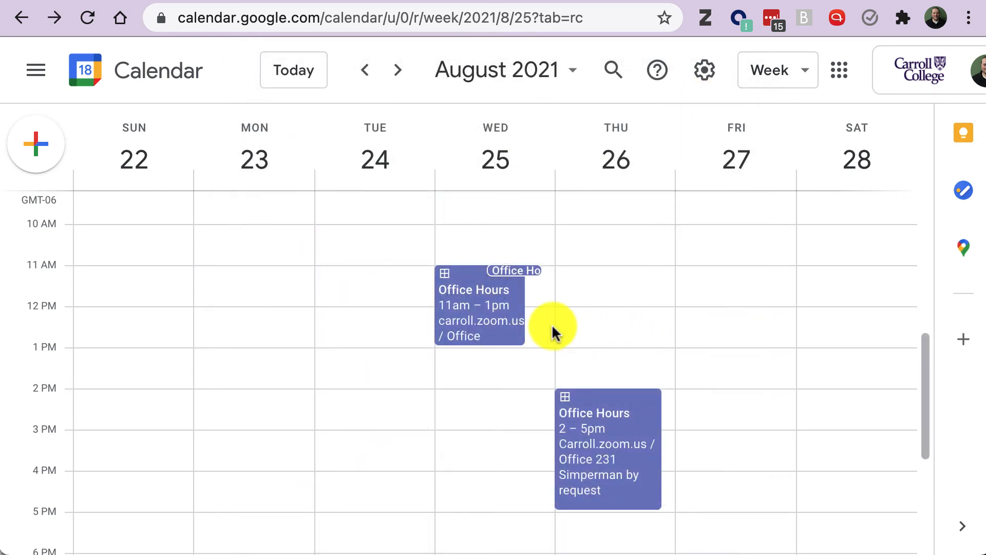
# Open the appointment page from the Wednesday, August 25, 11am–1pm Office Hours event and copy its web address
pyautogui.click(506, 331)
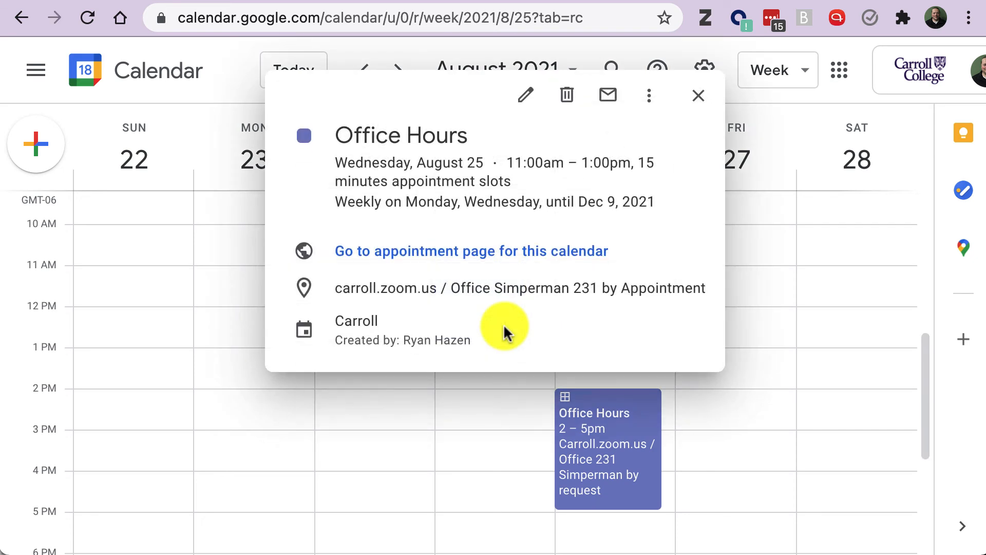
pyautogui.click(509, 252)
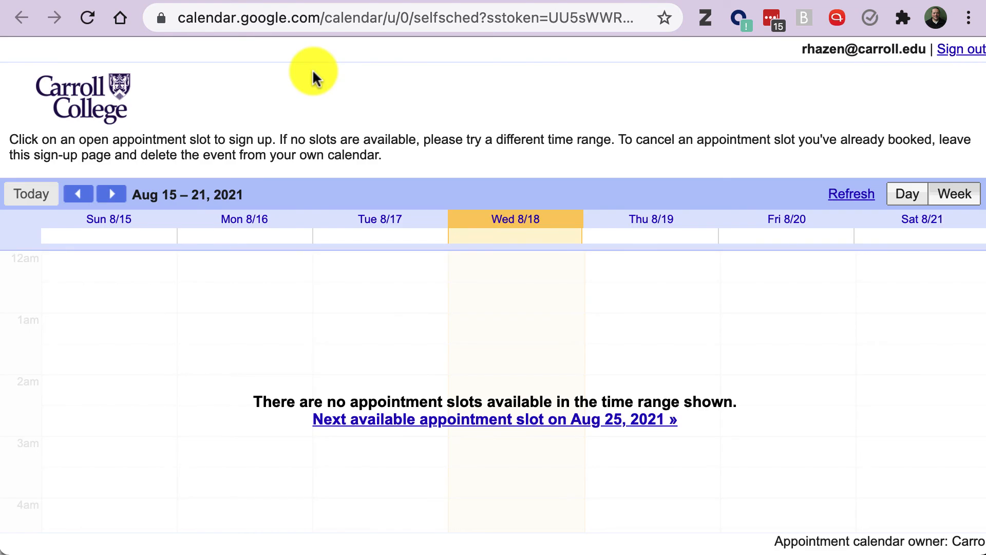
pyautogui.click(254, 15)
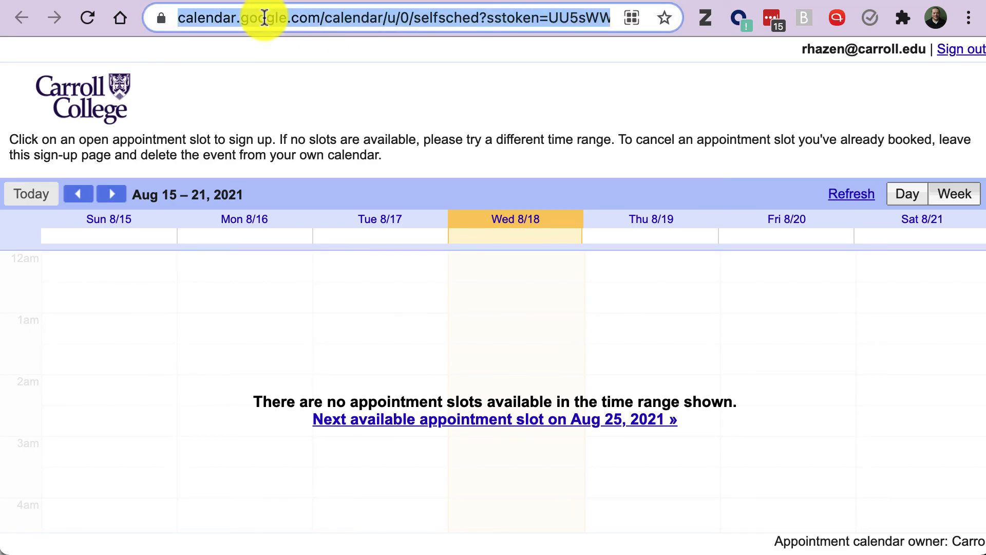
pyautogui.rightClick(361, 18)
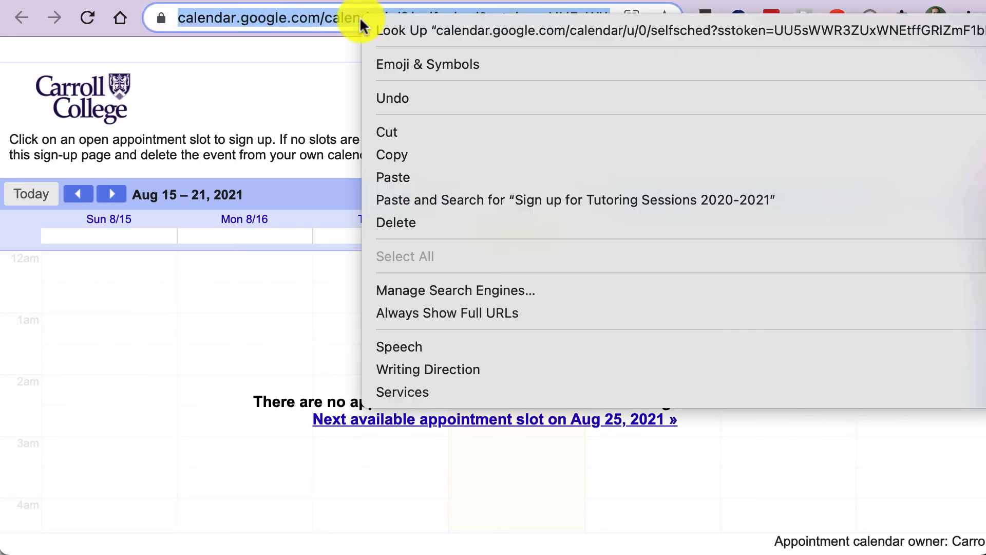
pyautogui.click(419, 156)
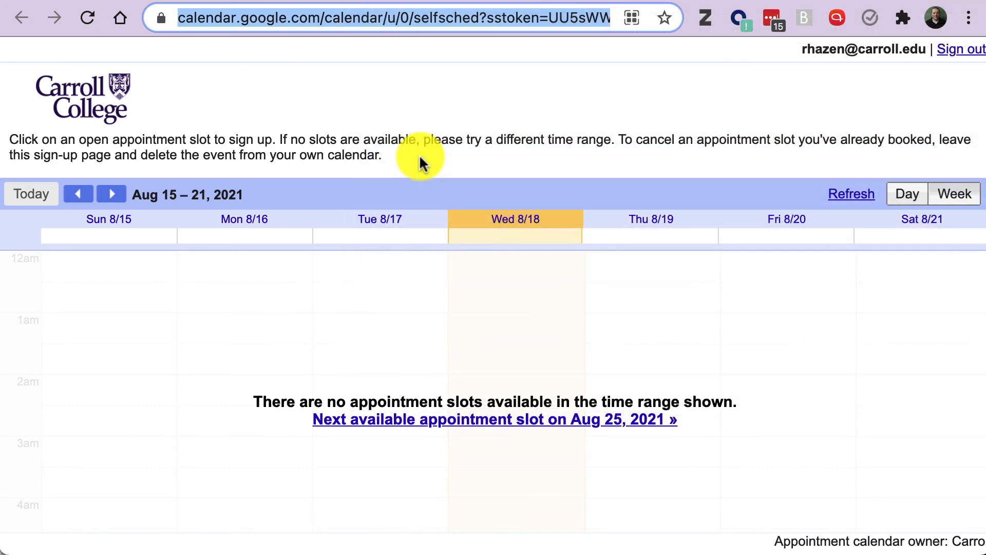
# Switch to Moodle and open the Course Template 2021SU course from the site's home page
pyautogui.click(191, 1)
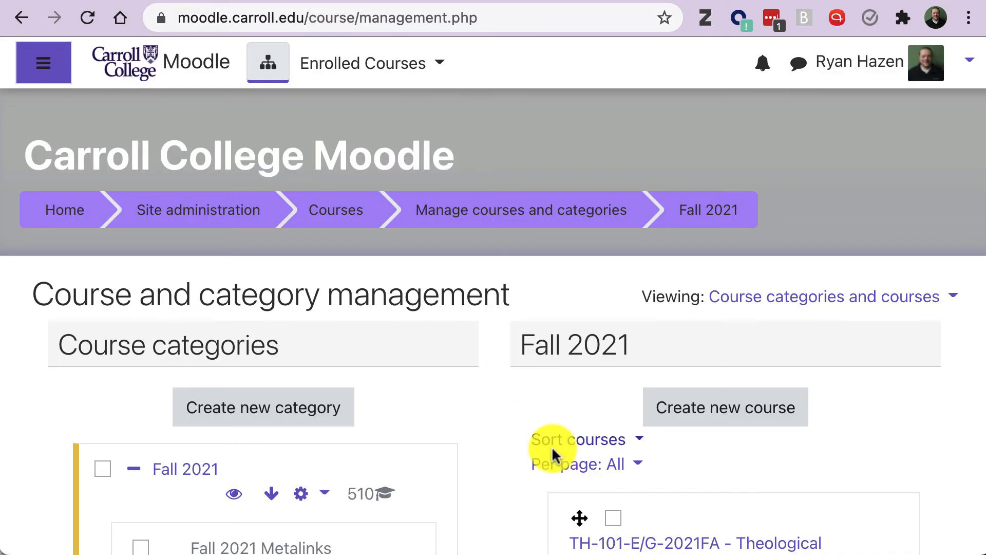
pyautogui.scroll(-3, 399, 329)
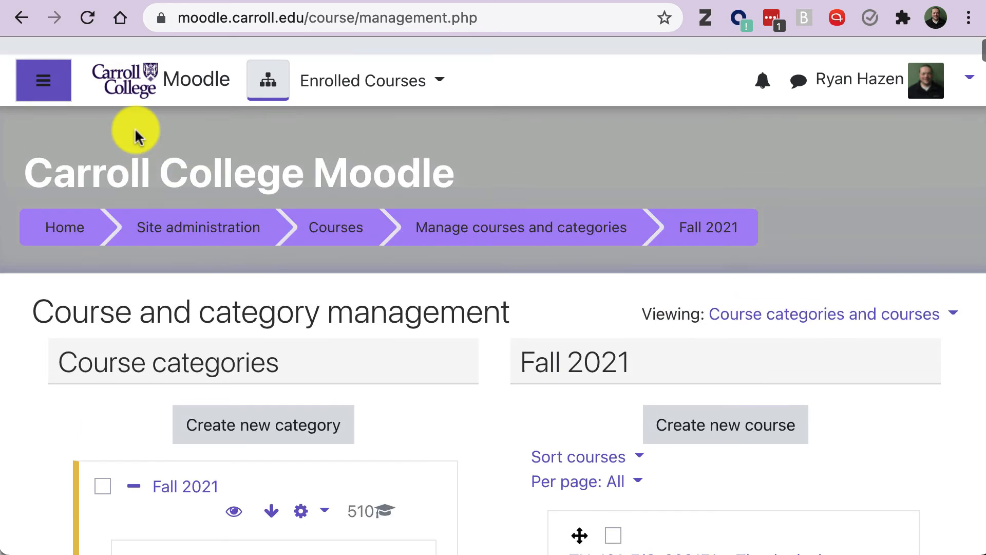
pyautogui.scroll(3, 135, 129)
pyautogui.click(147, 78)
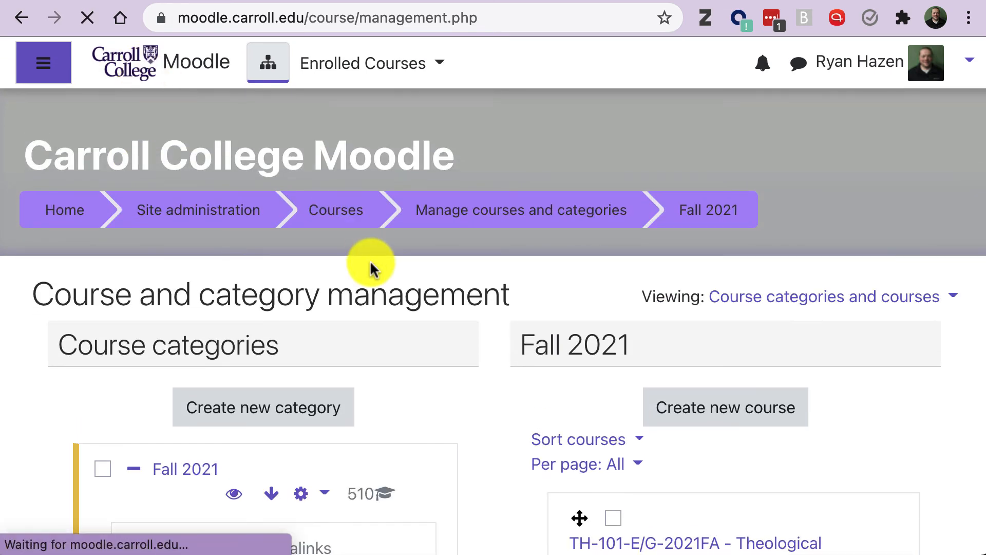
pyautogui.click(211, 489)
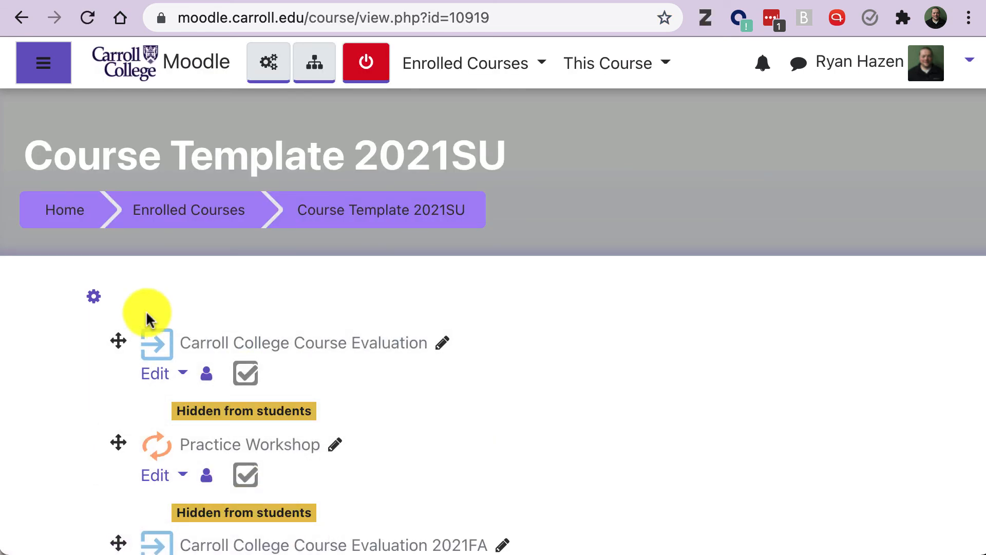
# Turn course editing off and on again, and add "Office Hours" as a large heading to the General section's summary
pyautogui.click(376, 66)
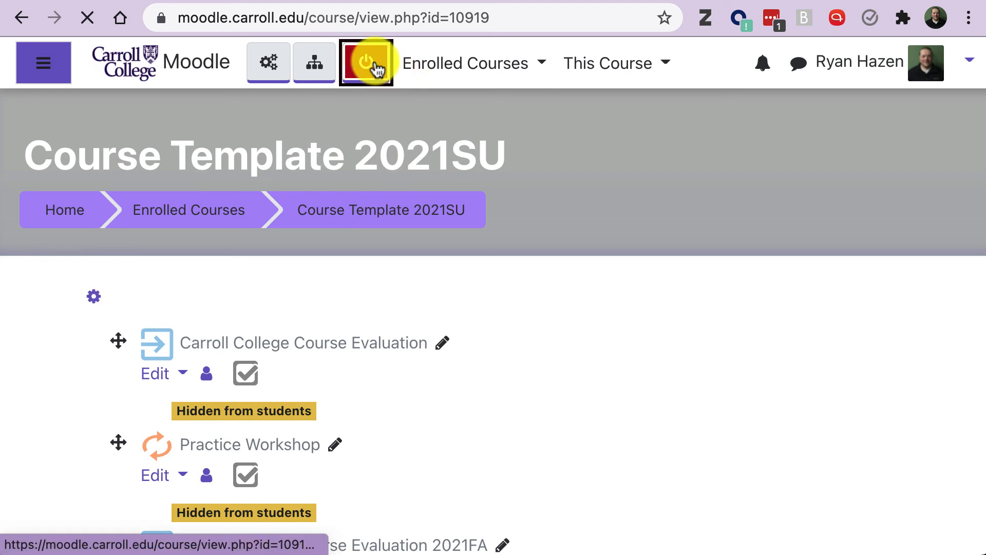
pyautogui.click(377, 70)
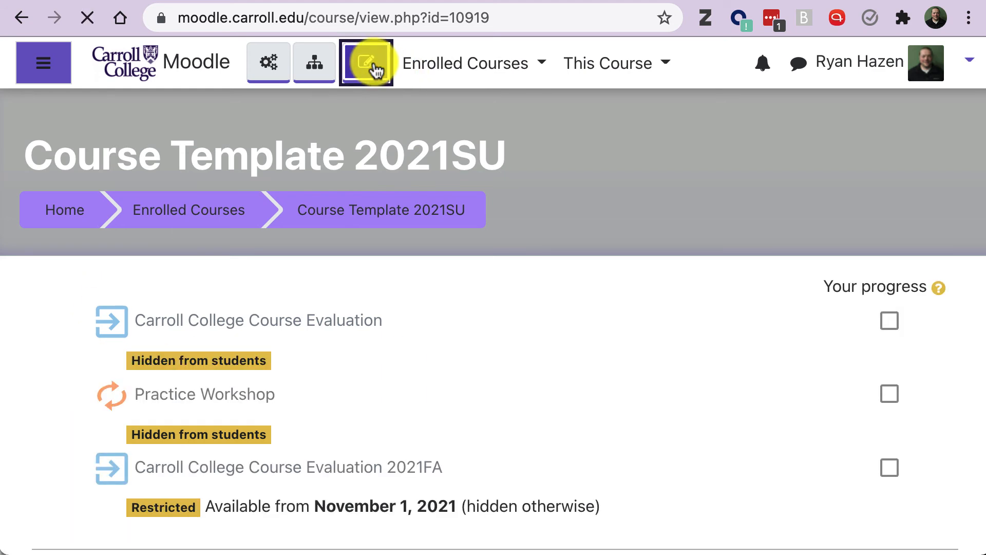
pyautogui.click(96, 298)
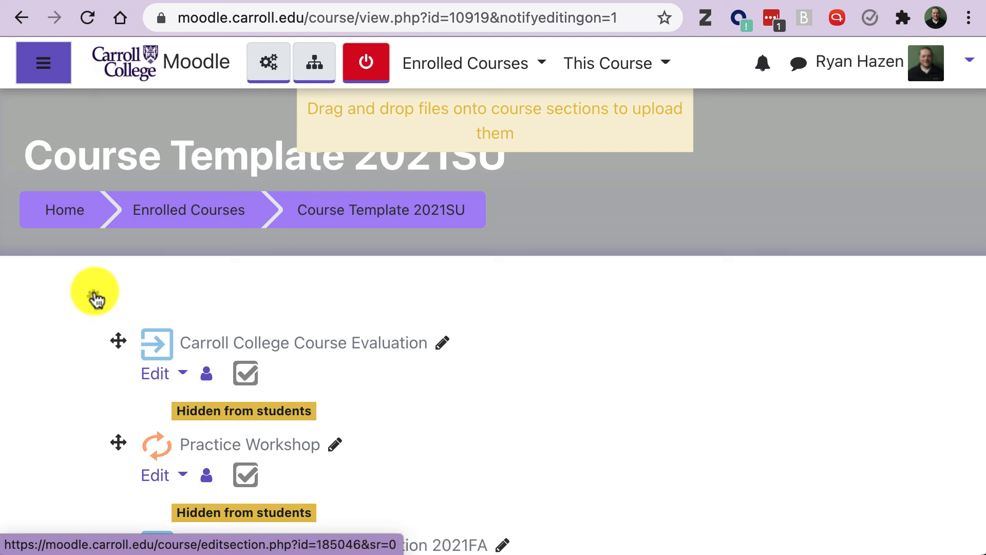
pyautogui.scroll(-5, 462, 503)
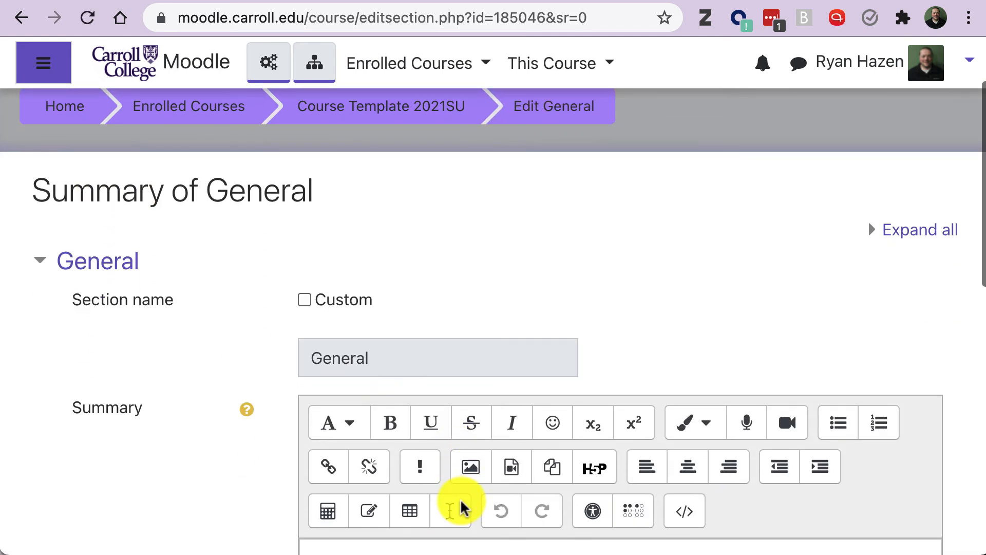
pyautogui.click(461, 498)
pyautogui.write('Office Hours')
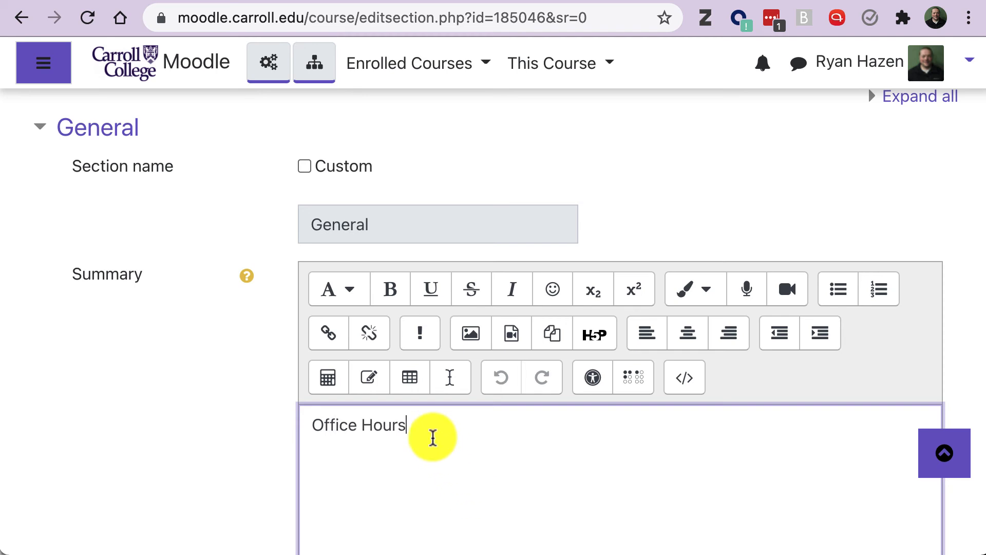
pyautogui.moveTo(432, 433); pyautogui.dragTo(248, 425)
pyautogui.click(355, 290)
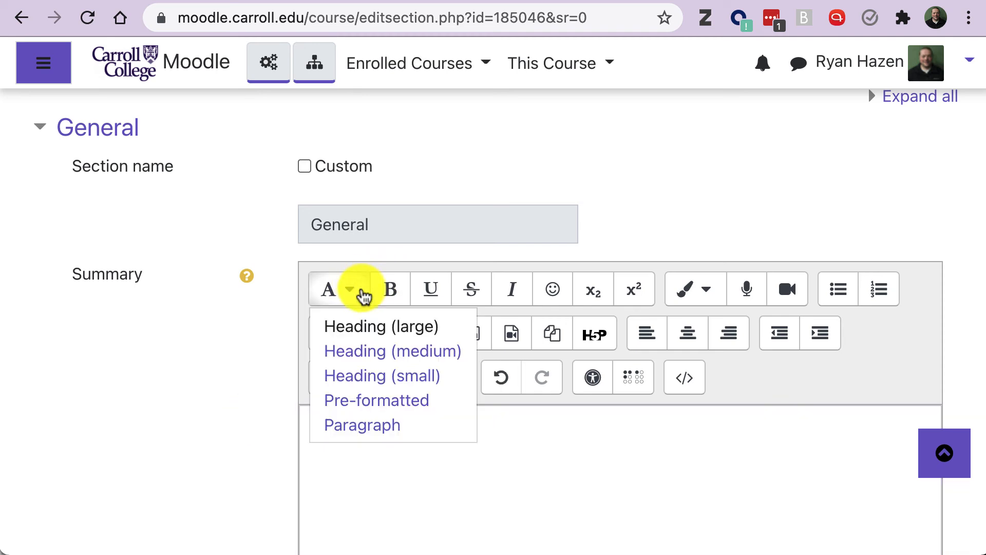
pyautogui.click(363, 327)
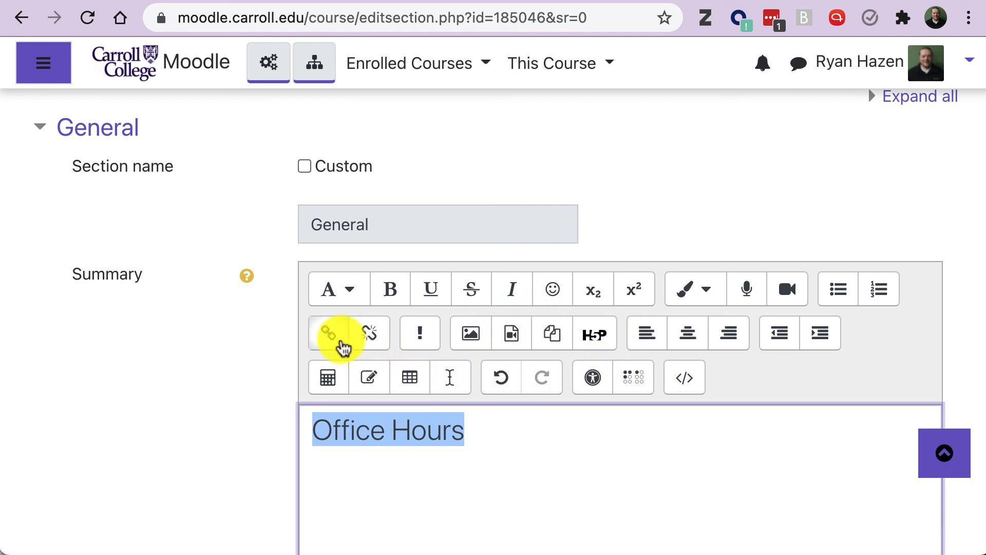
# Link the Office Hours heading to the copied appointment page address, checking the pasted URL back to its beginning
pyautogui.click(340, 345)
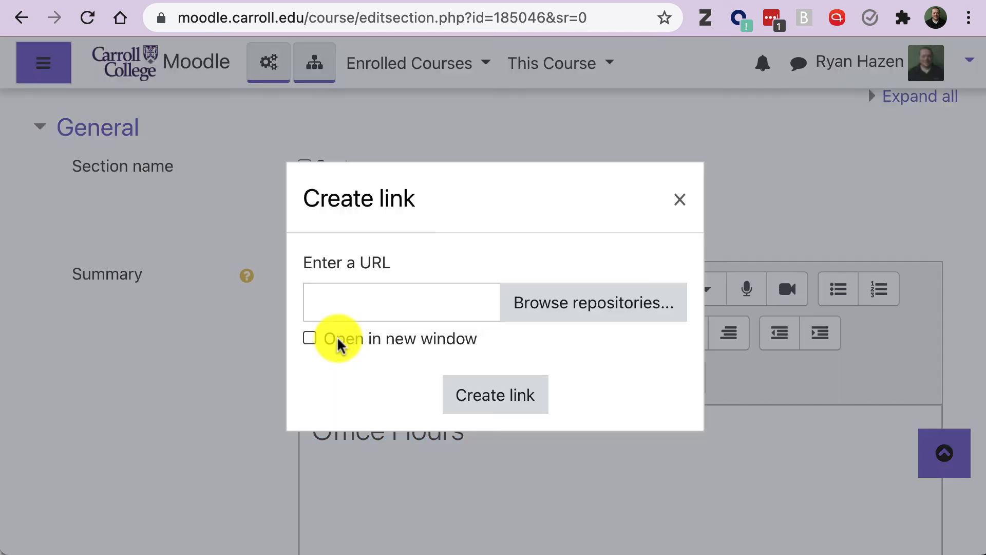
pyautogui.rightClick(354, 309)
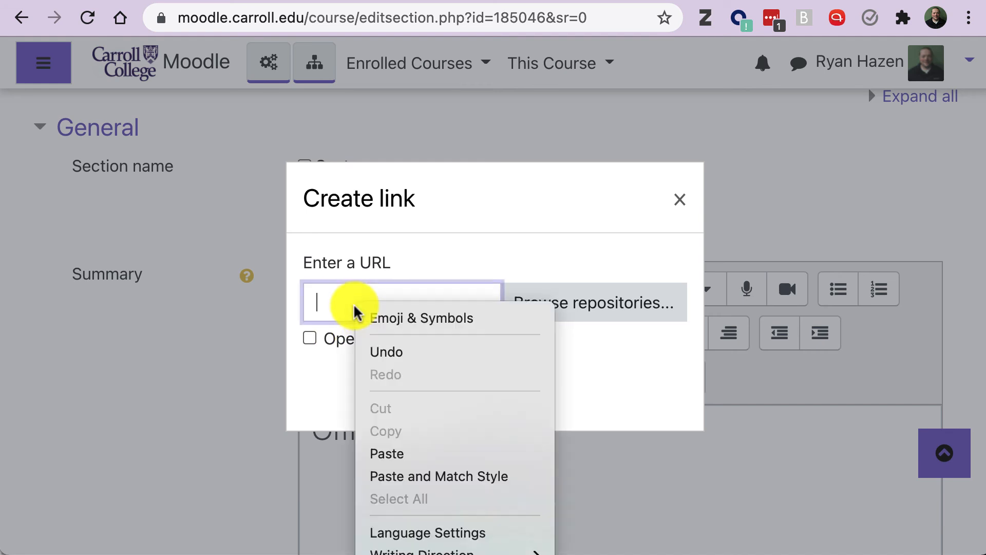
pyautogui.click(395, 455)
pyautogui.hscroll(-10, 430, 312)
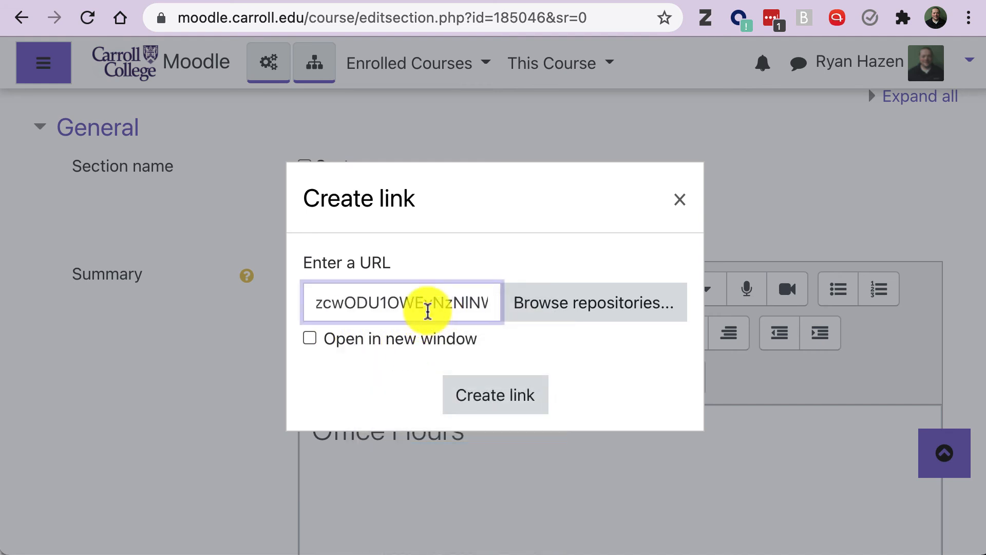
pyautogui.hscroll(-15, 429, 312)
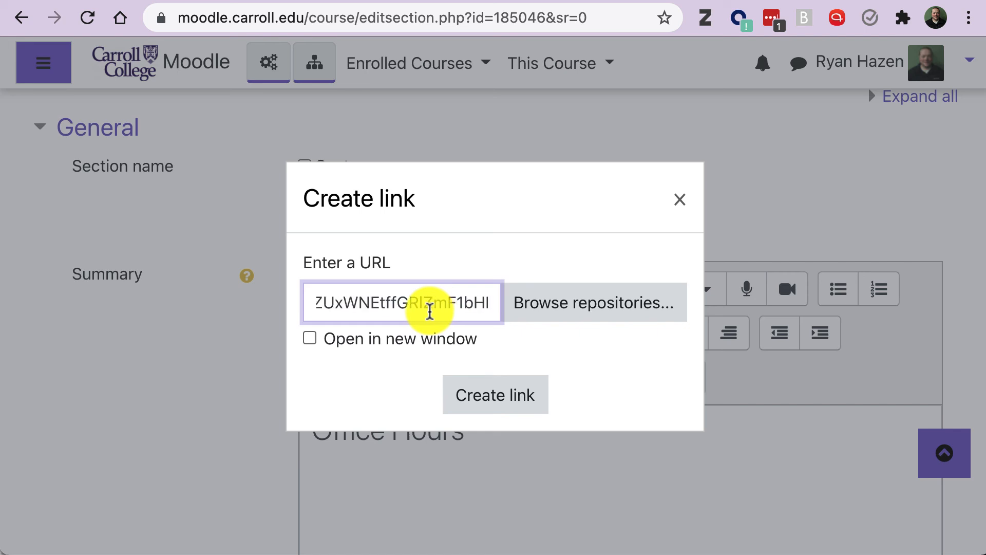
pyautogui.hscroll(-10, 430, 312)
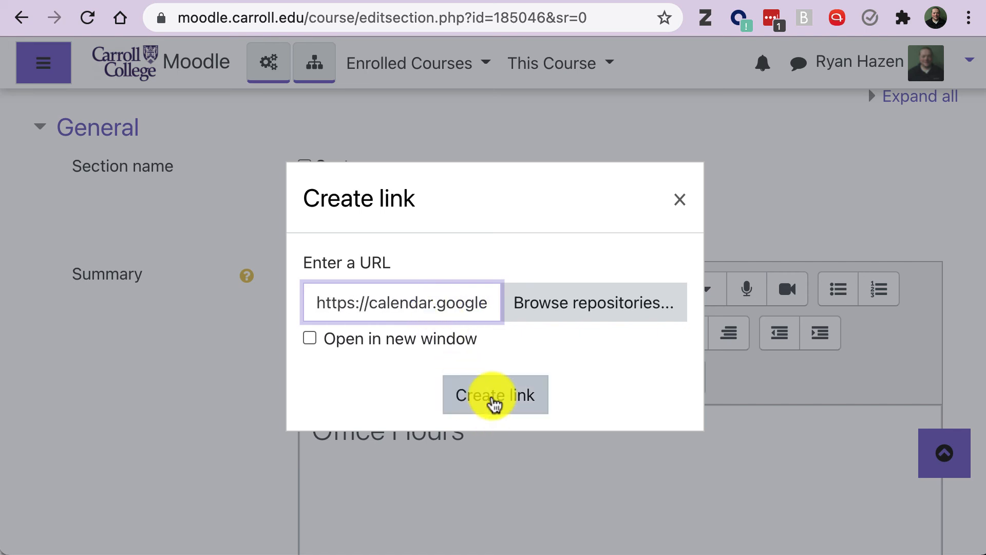
pyautogui.click(493, 400)
# Save the changes to the General section's summary
pyautogui.scroll(-3, 499, 458)
pyautogui.scroll(-5, 498, 457)
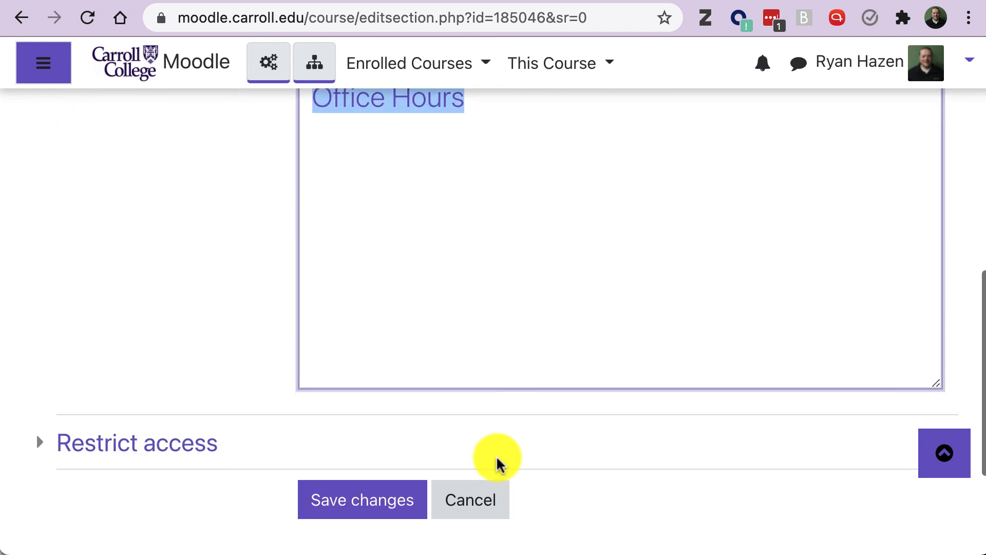
pyautogui.click(392, 466)
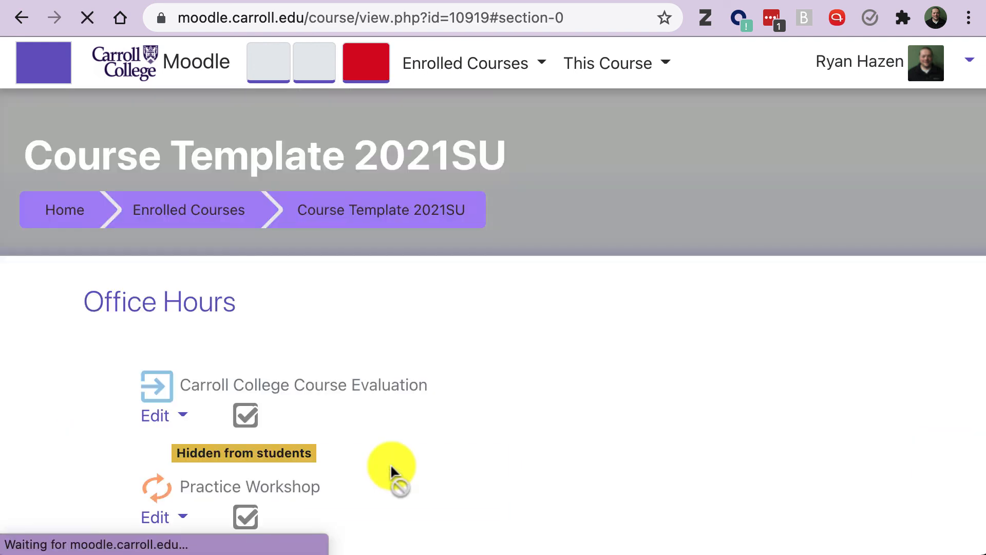
# Test the Office Hours link on the course page, view the appointment slots for Aug 22–28, 2021, and go back to the course
pyautogui.scroll(3, 393, 463)
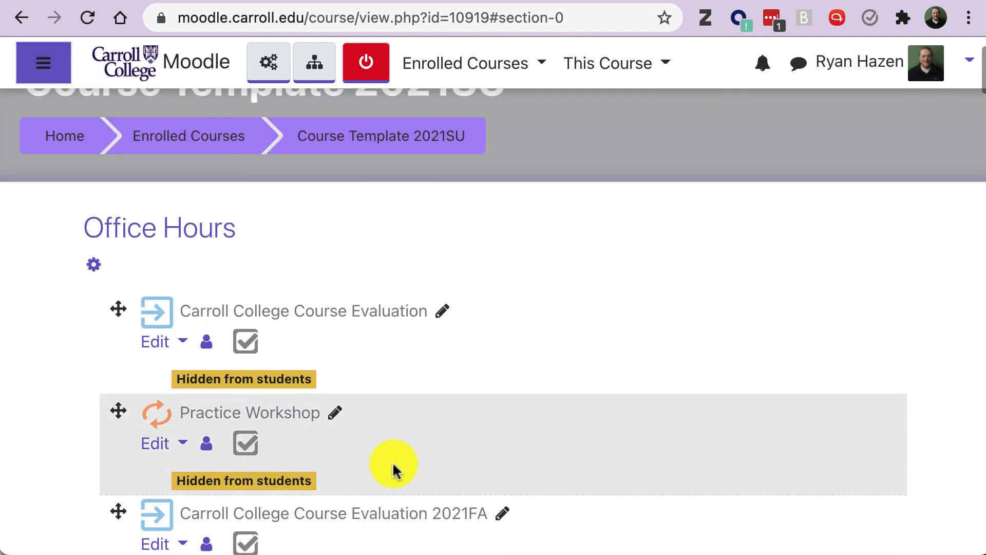
pyautogui.scroll(2, 445, 403)
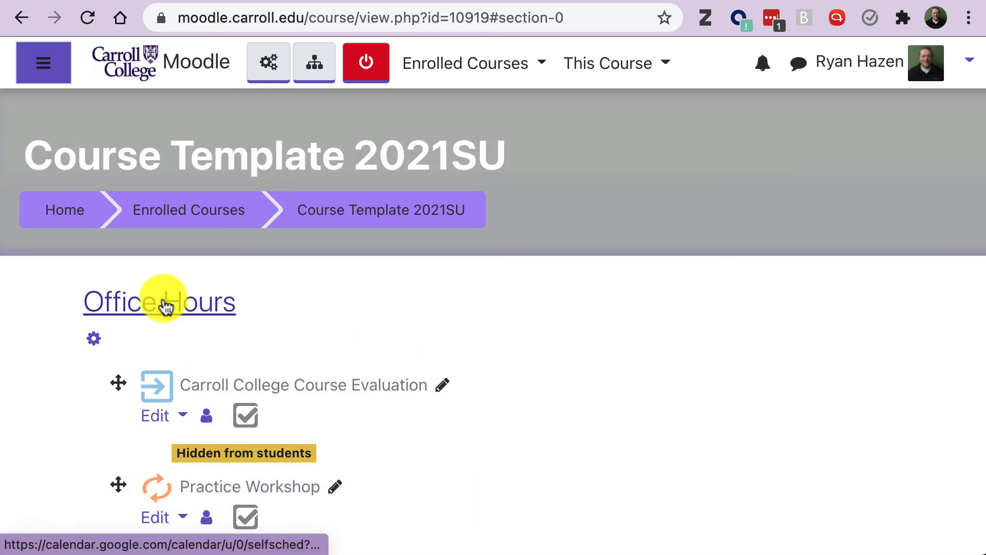
pyautogui.click(167, 303)
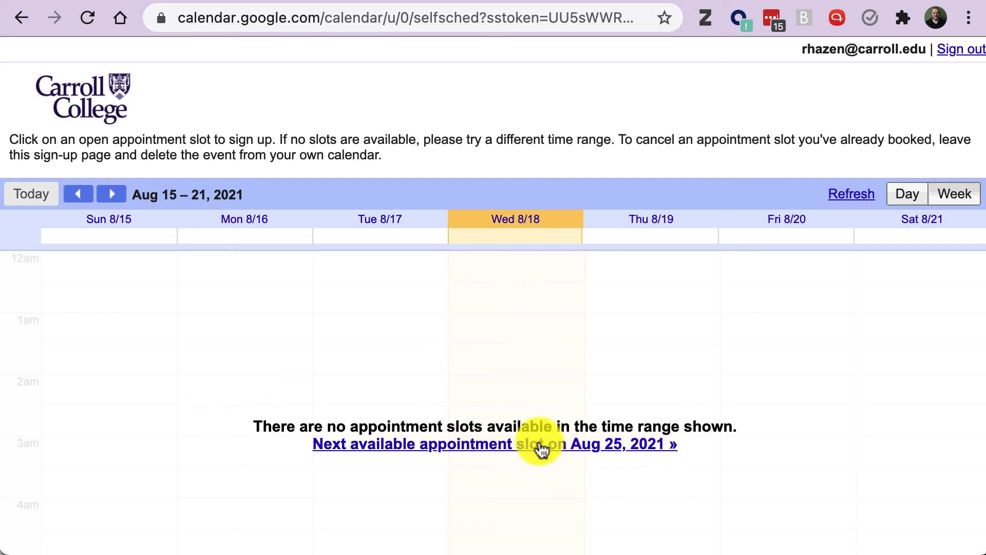
pyautogui.click(504, 444)
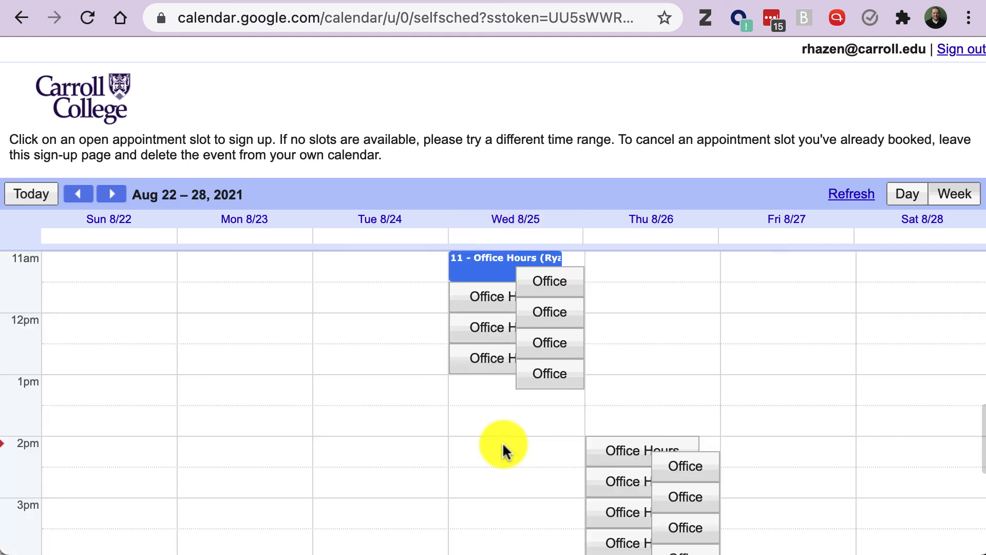
pyautogui.scroll(1, 713, 408)
pyautogui.scroll(2, 713, 407)
pyautogui.scroll(-3, 715, 414)
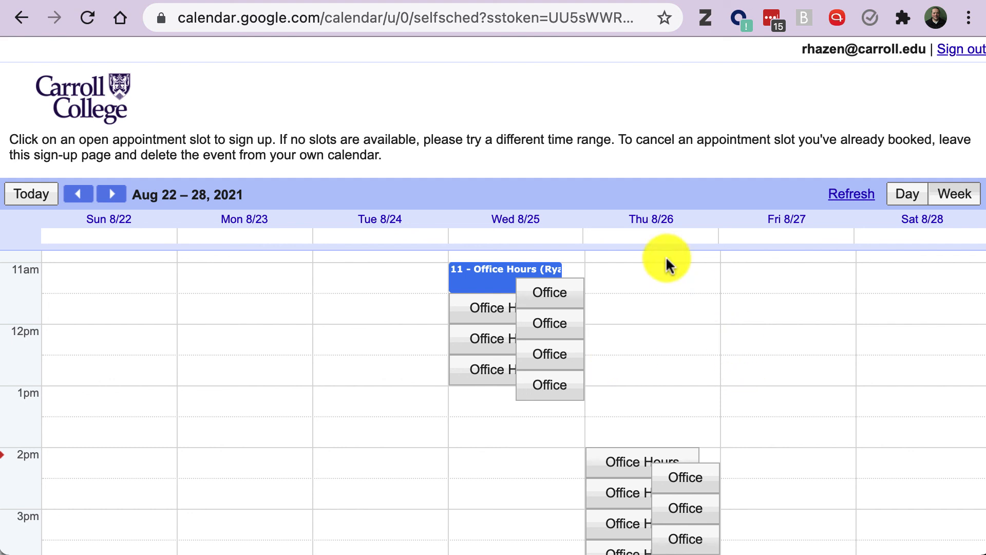
pyautogui.hscroll(-5, 666, 263)
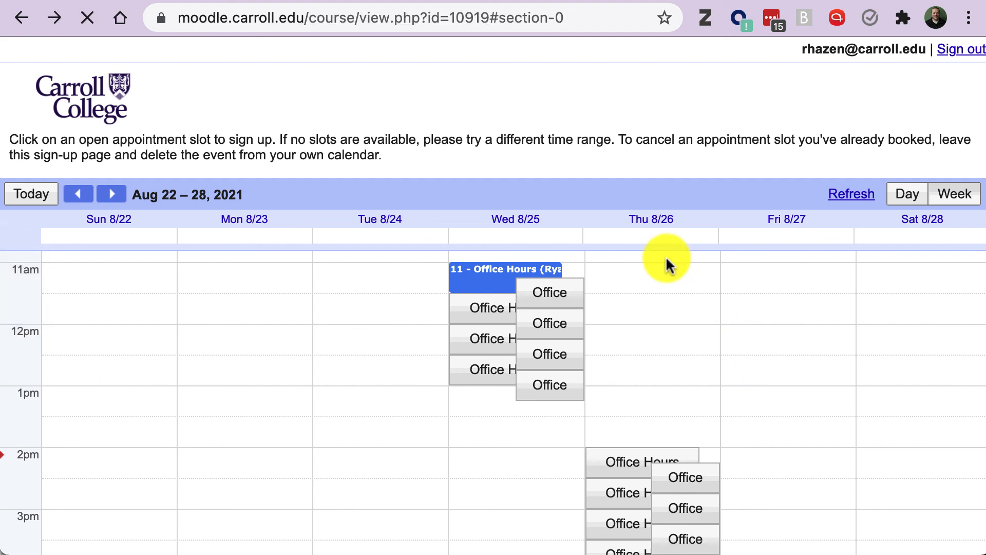